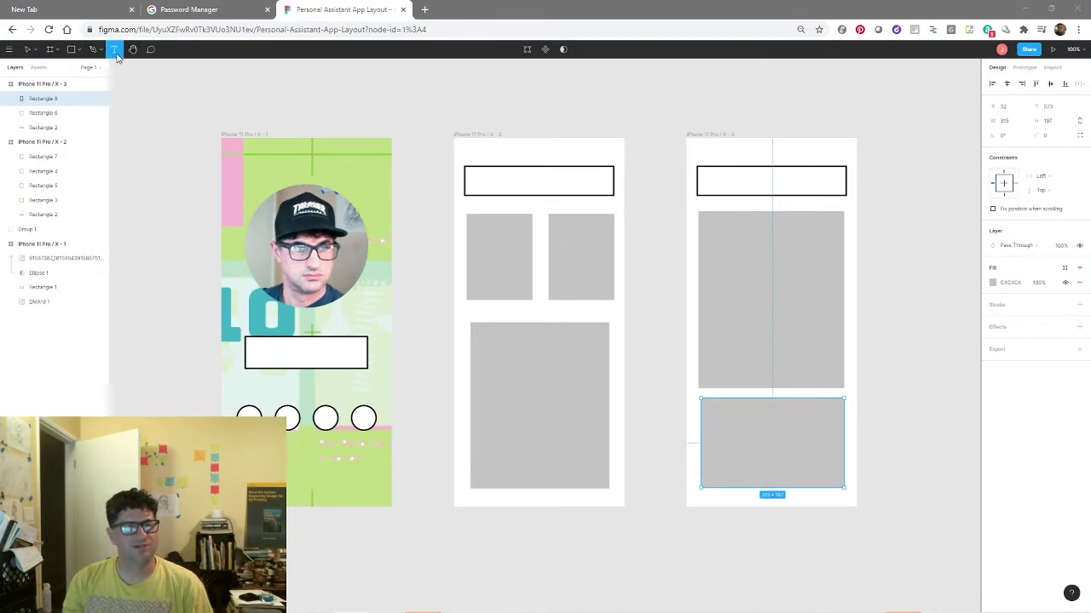
Drag out an empty text box about 920 wide above the three phone frames
{"action": "left_click_drag", "start_coordinate": [221, 74], "coordinate": [641, 120]}
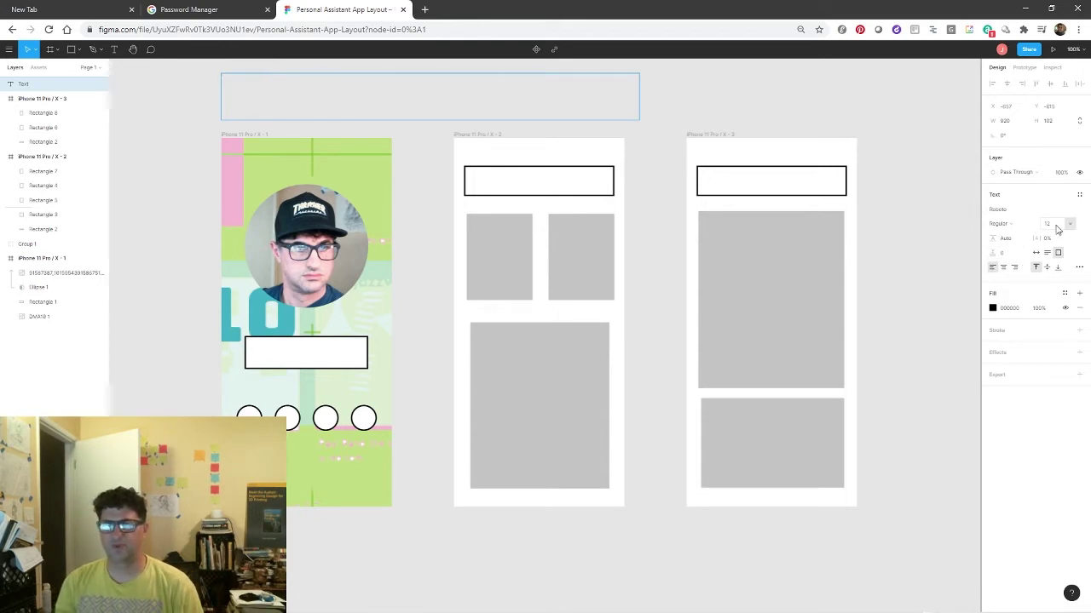
Enter the word THIS in the text box and enlarge it to 72 pt
{"action": "type", "text": "THIS"}
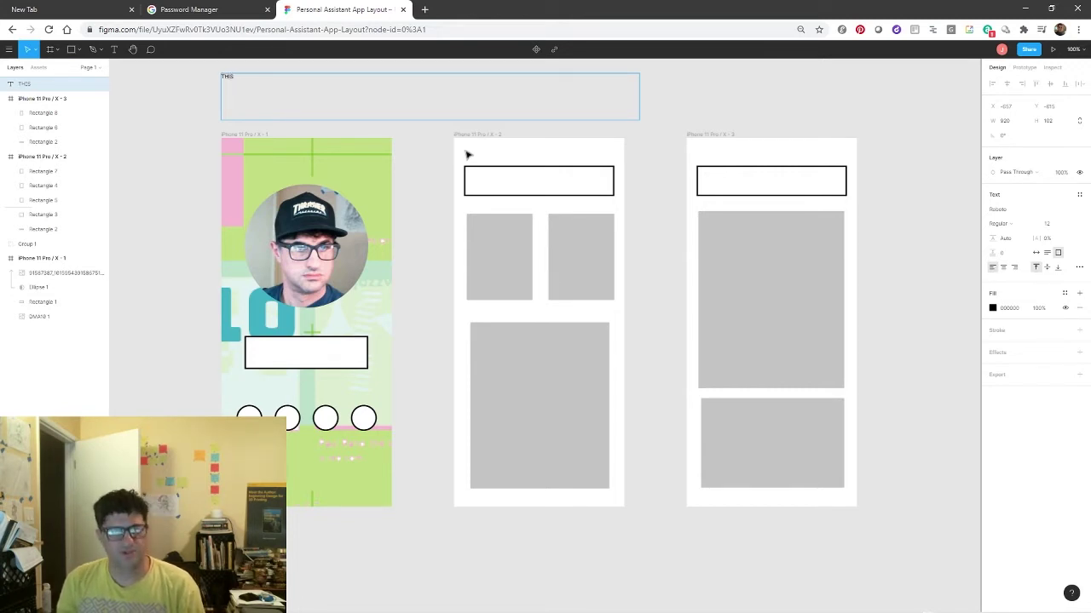
{"action": "double_click", "coordinate": [240, 102]}
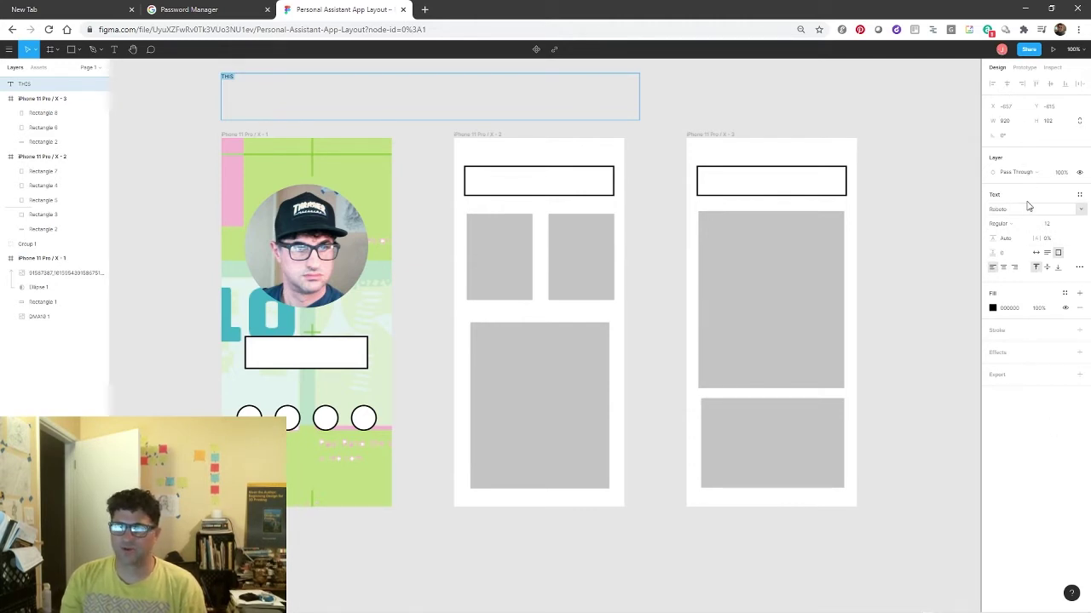
{"action": "left_click", "coordinate": [1046, 226]}
{"action": "left_click", "coordinate": [1071, 226]}
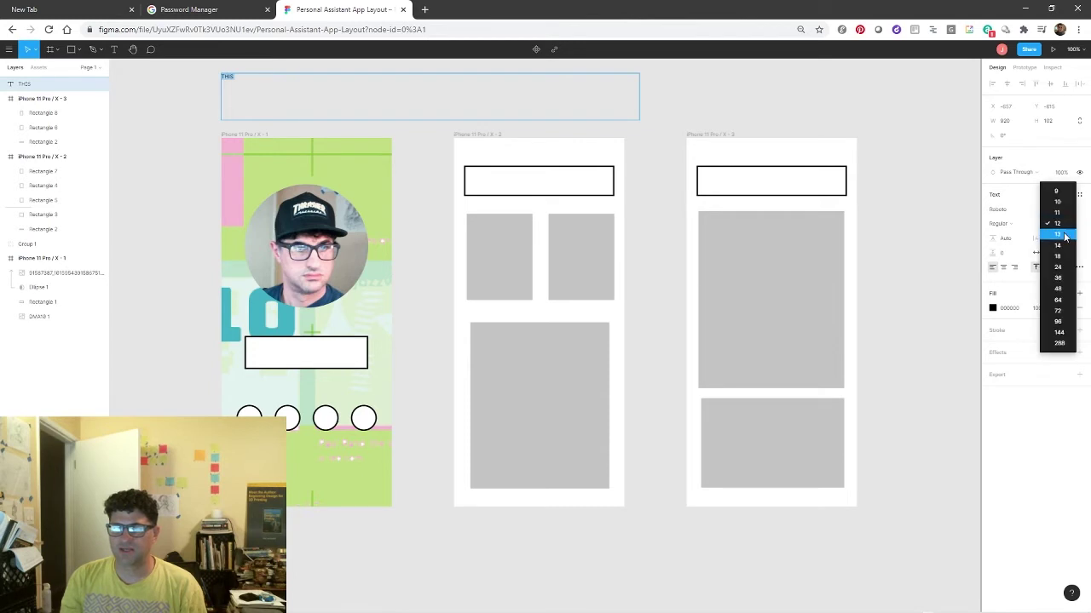
{"action": "left_click", "coordinate": [1057, 317]}
Reduce the THIS text from 72 pt to 36 pt
{"action": "double_click", "coordinate": [333, 88]}
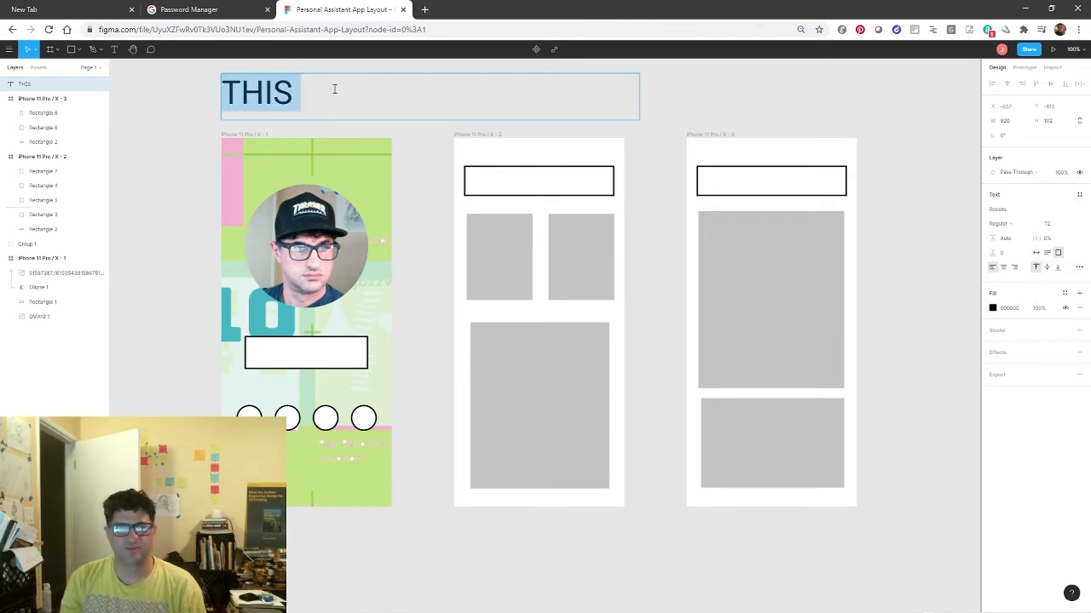
{"action": "left_click", "coordinate": [333, 88]}
{"action": "double_click", "coordinate": [333, 88]}
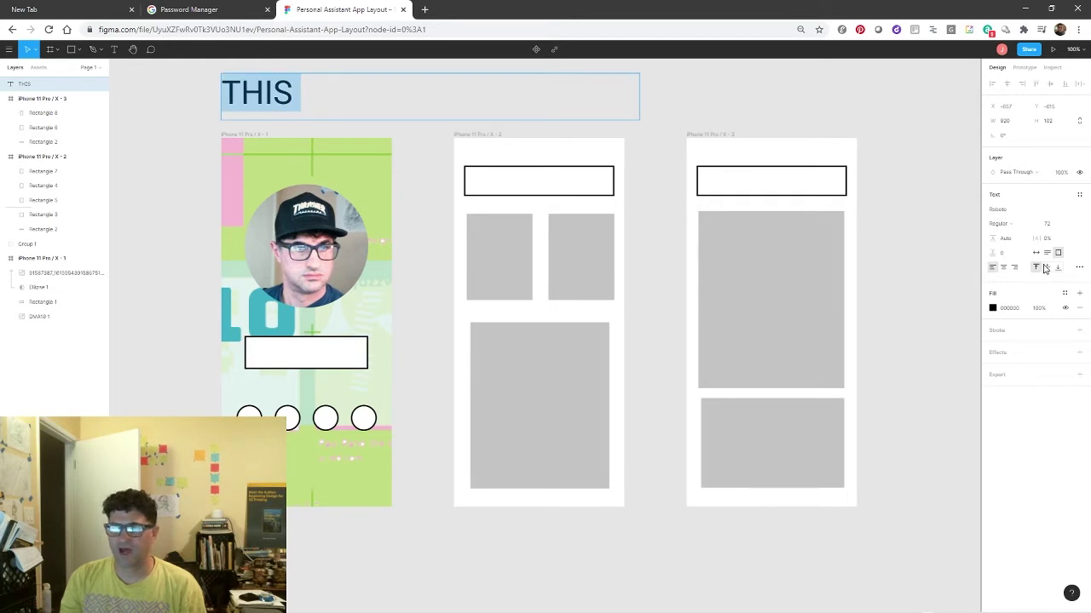
{"action": "left_click", "coordinate": [1070, 227]}
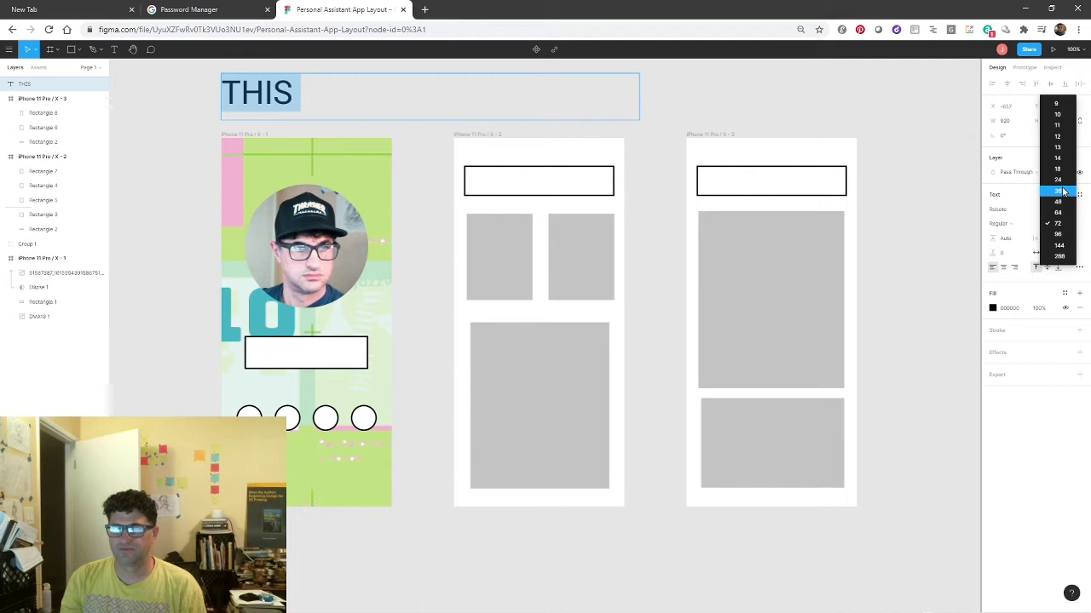
{"action": "left_click", "coordinate": [1063, 191]}
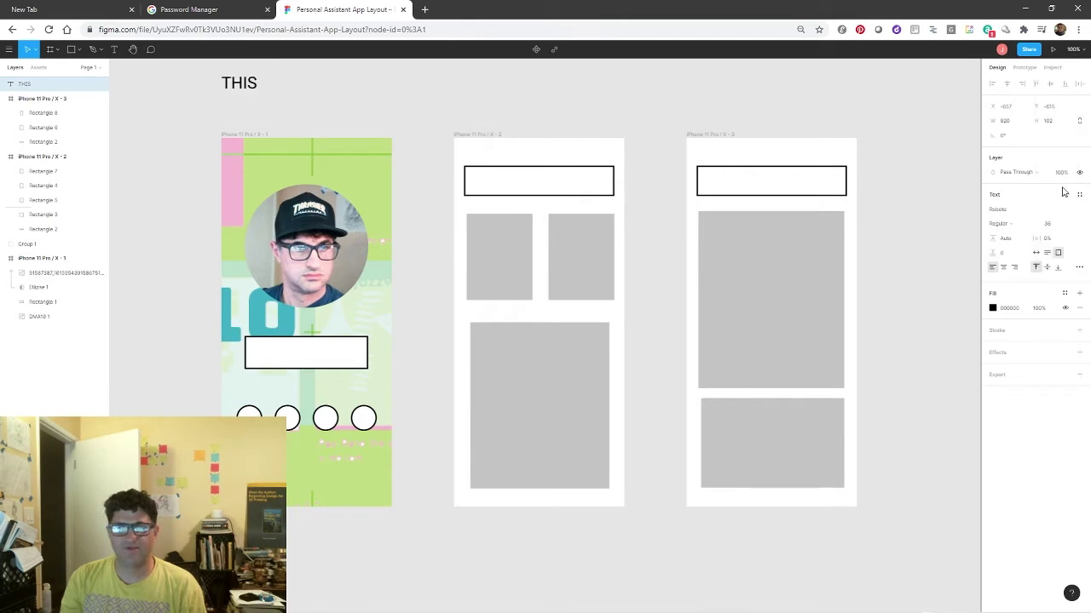
{"action": "double_click", "coordinate": [271, 85]}
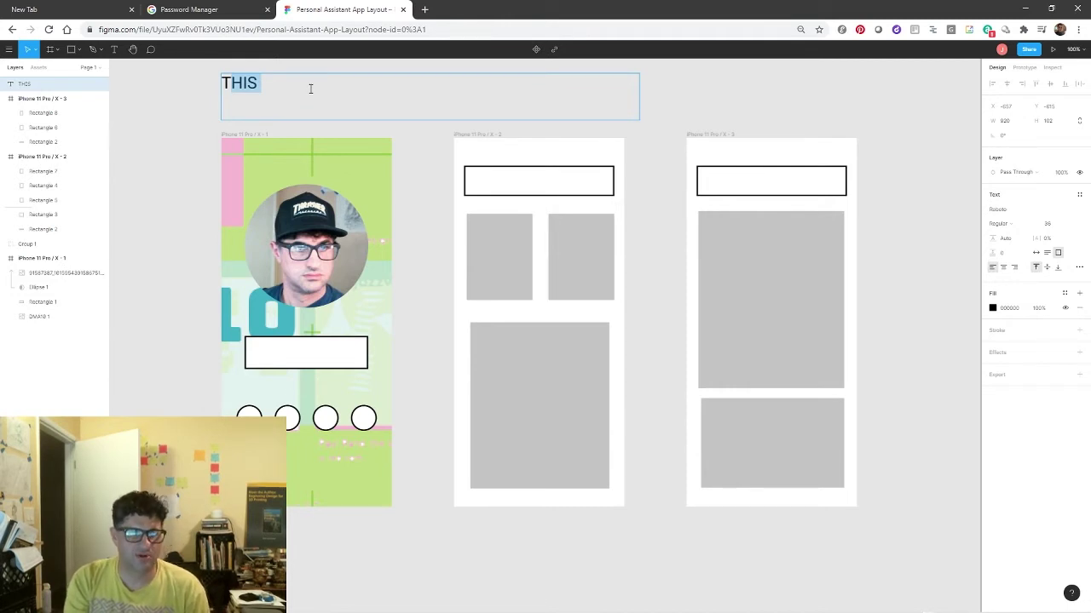
Replace THIS with the title 'Personal Assistant App Layout'
{"action": "key", "text": "Right"}
{"action": "key", "text": "BackSpace"}
{"action": "key", "text": "BackSpace"}
{"action": "key", "text": "BackSpace"}
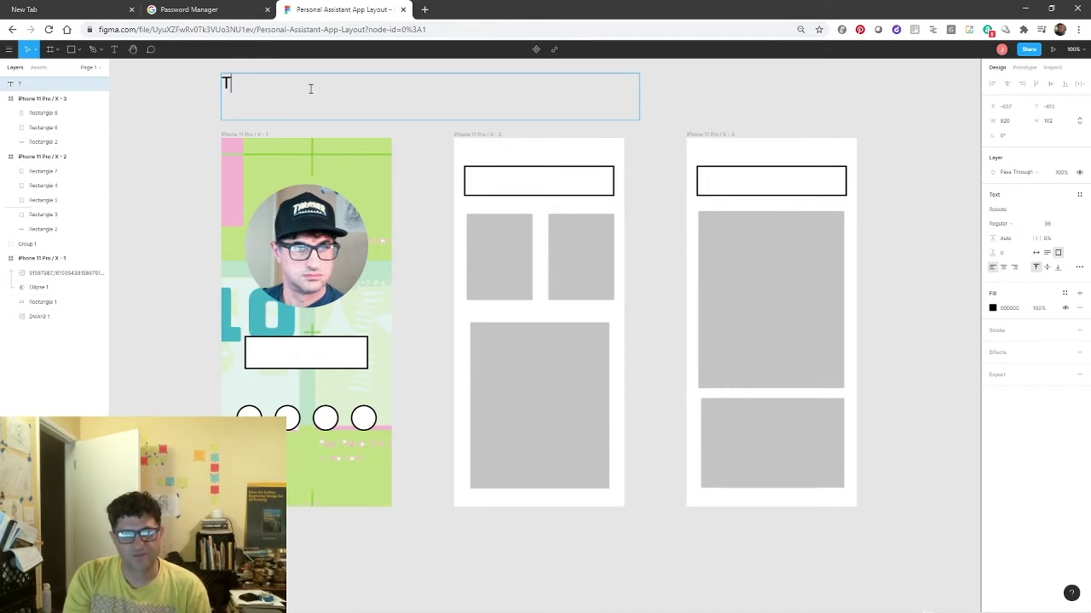
{"action": "type", "text": "his"}
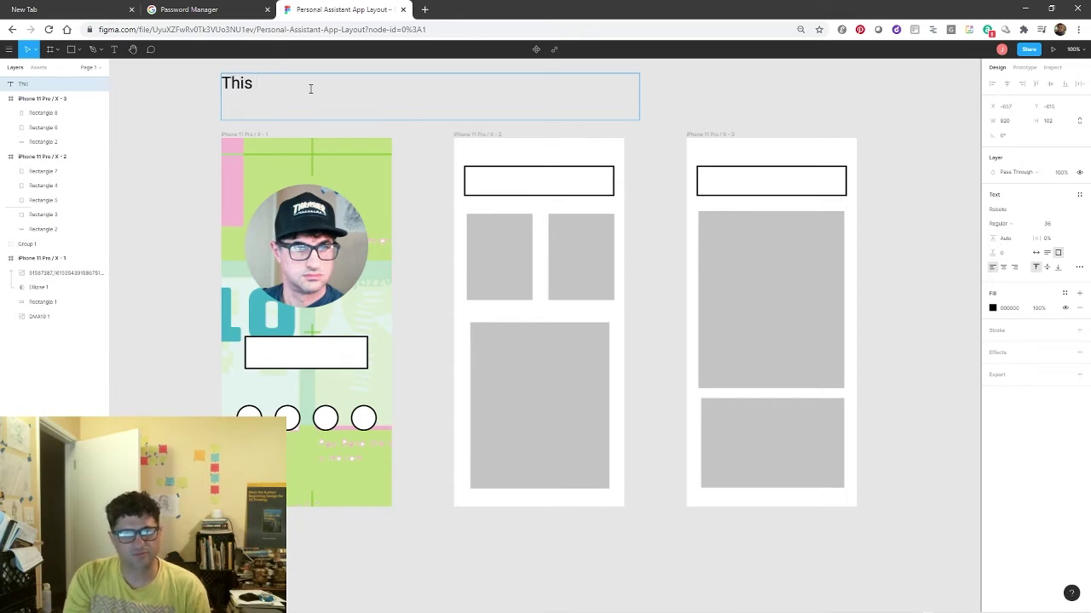
{"action": "type", "text": " is my P"}
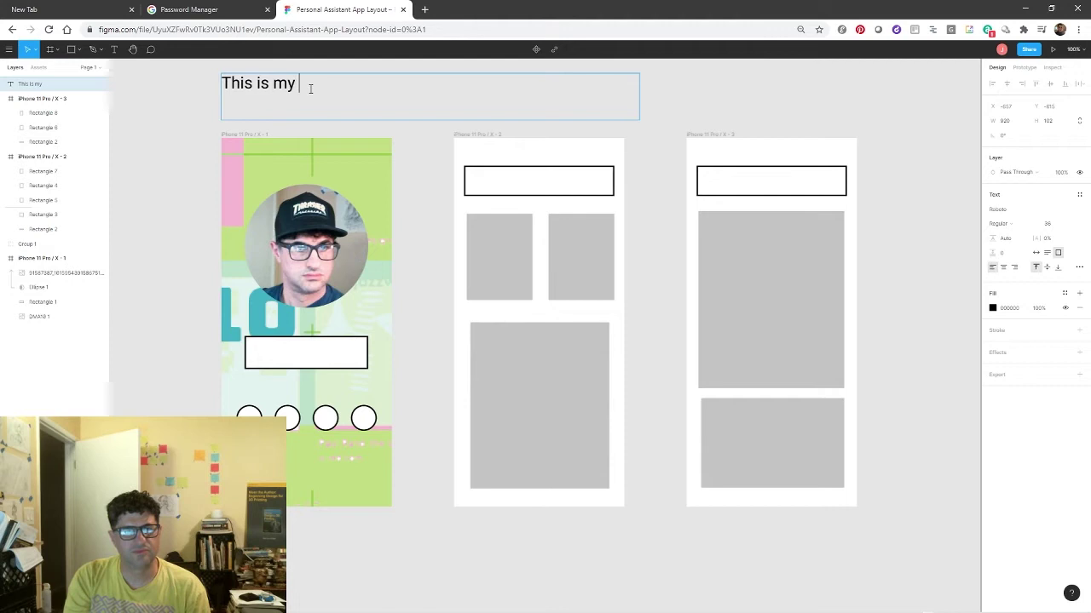
{"action": "key", "text": "BackSpace"}
{"action": "key", "text": "BackSpace"}
{"action": "key", "text": "BackSpace"}
{"action": "key", "text": "BackSpace"}
{"action": "key", "text": "BackSpace"}
{"action": "key", "text": "BackSpace"}
{"action": "key", "text": "BackSpace"}
{"action": "key", "text": "BackSpace"}
{"action": "key", "text": "BackSpace"}
{"action": "key", "text": "BackSpace"}
{"action": "key", "text": "BackSpace"}
{"action": "key", "text": "BackSpace"}
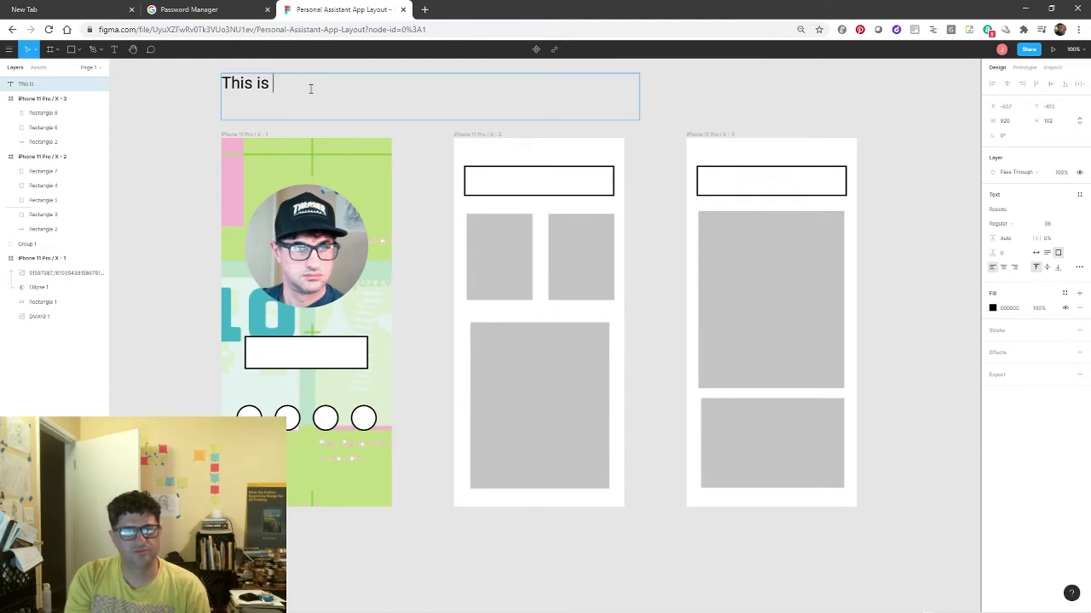
{"action": "type", "text": "Pers"}
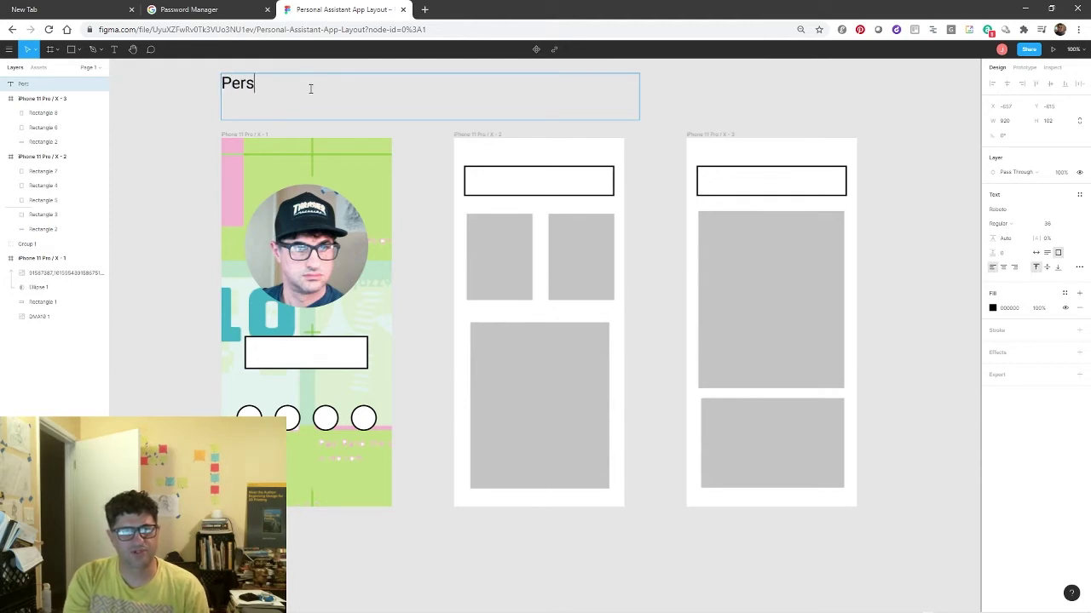
{"action": "type", "text": "onal Ass"}
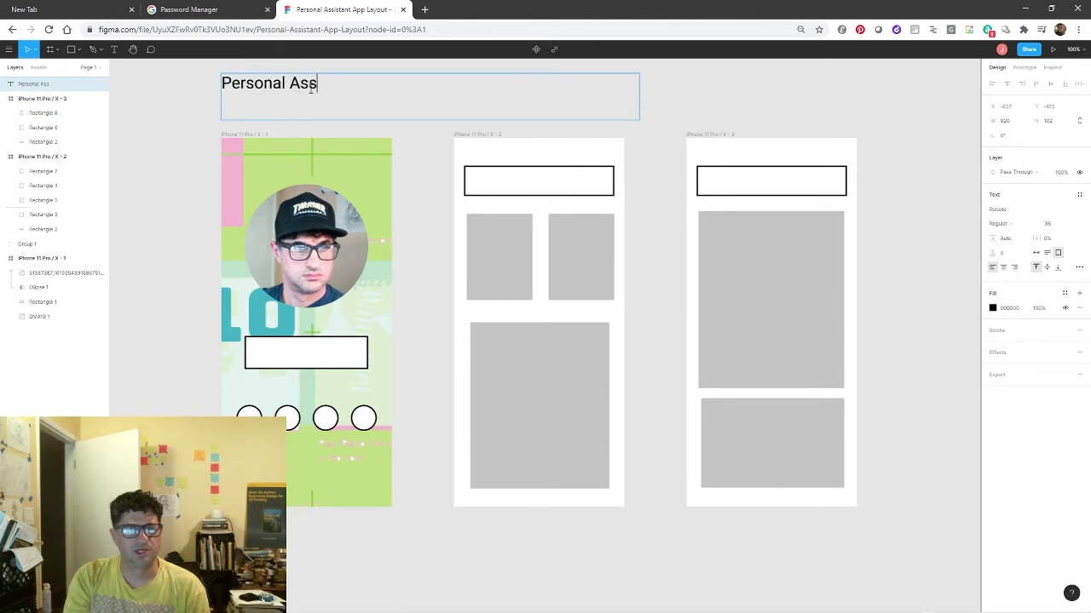
{"action": "type", "text": "istan"}
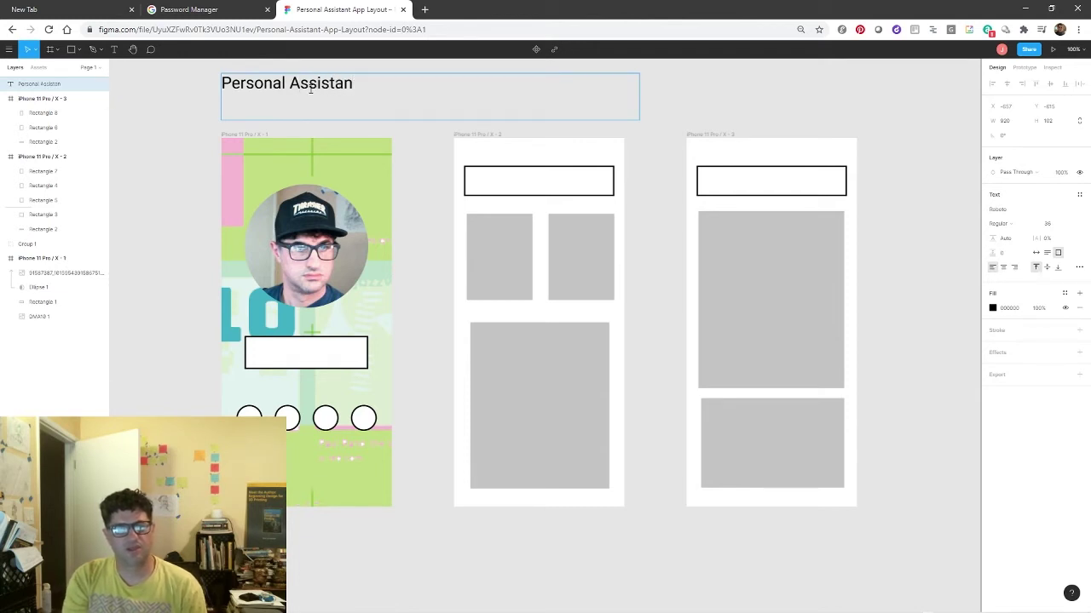
{"action": "type", "text": "t App "}
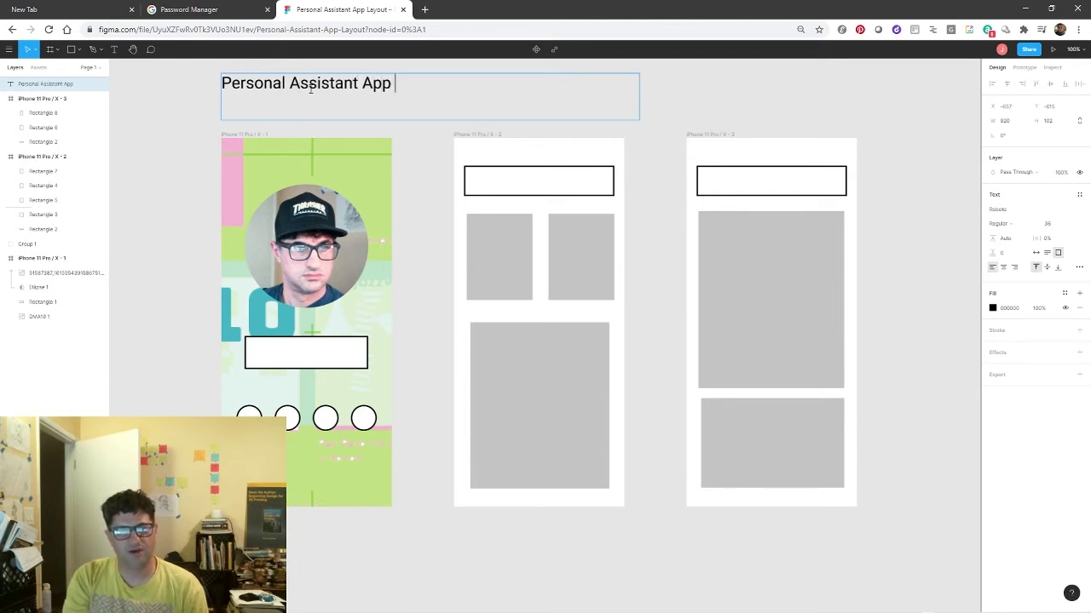
{"action": "type", "text": "Layout"}
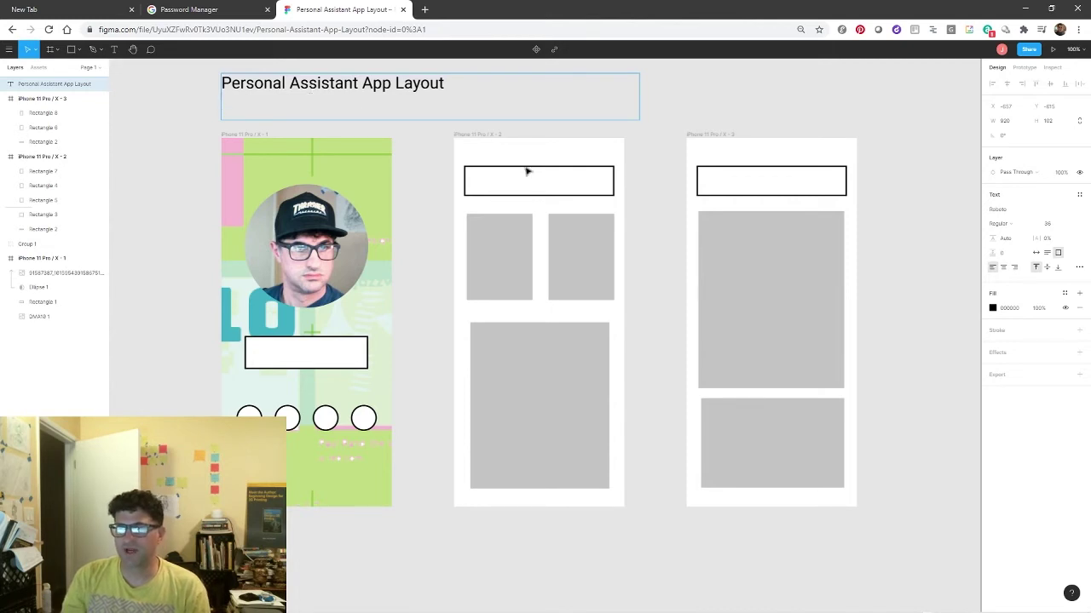
Start a second line under the title at 20 pt, beginning with 'This'
{"action": "left_click", "coordinate": [1047, 224]}
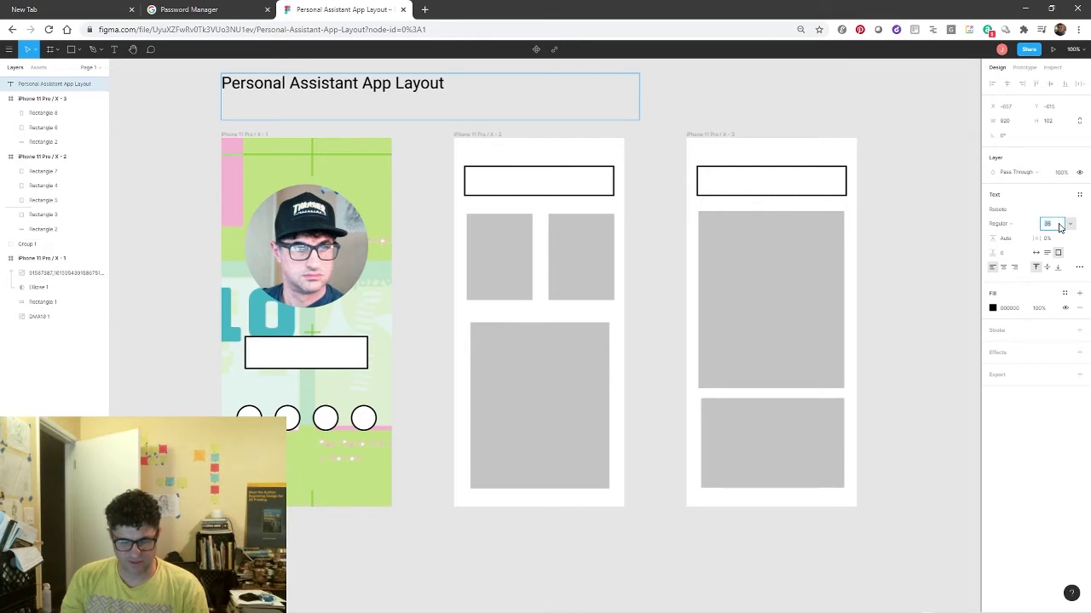
{"action": "type", "text": "20"}
{"action": "key", "text": "Return"}
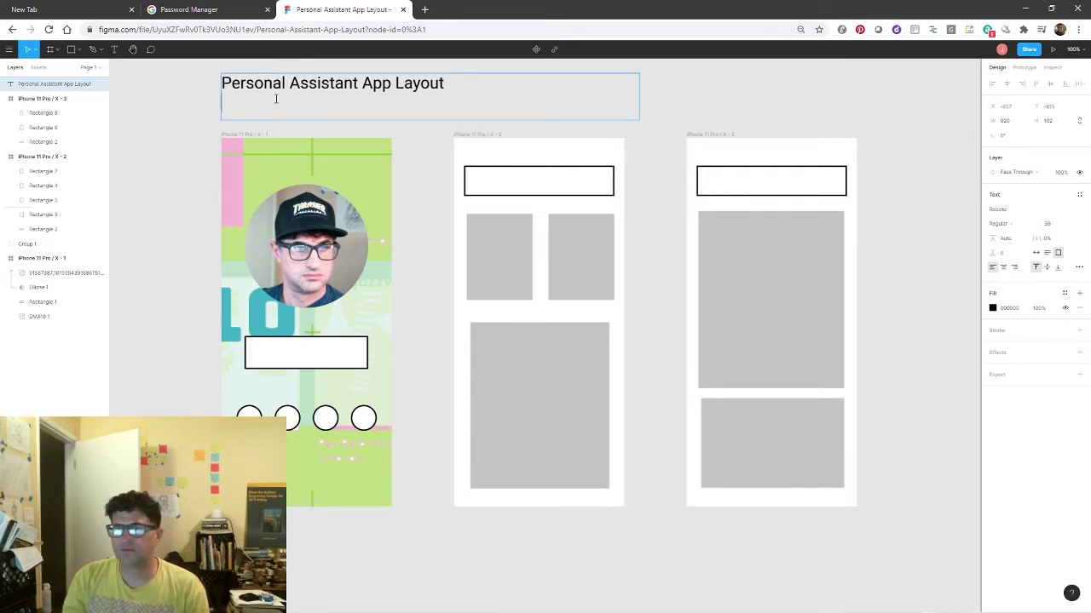
{"action": "type", "text": "This"}
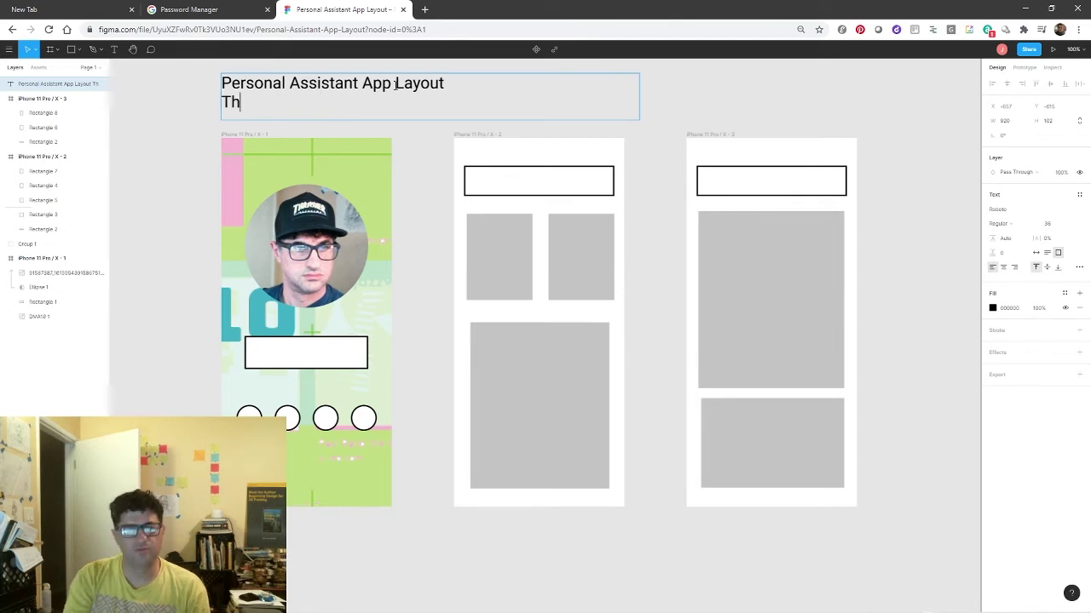
{"action": "double_click", "coordinate": [264, 104]}
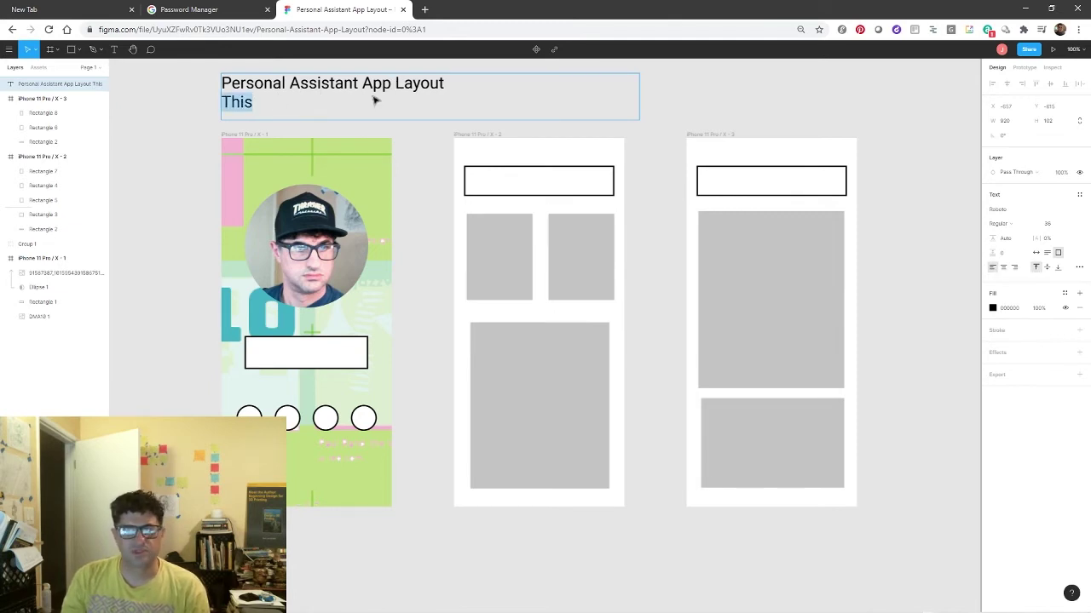
{"action": "left_click", "coordinate": [1048, 224]}
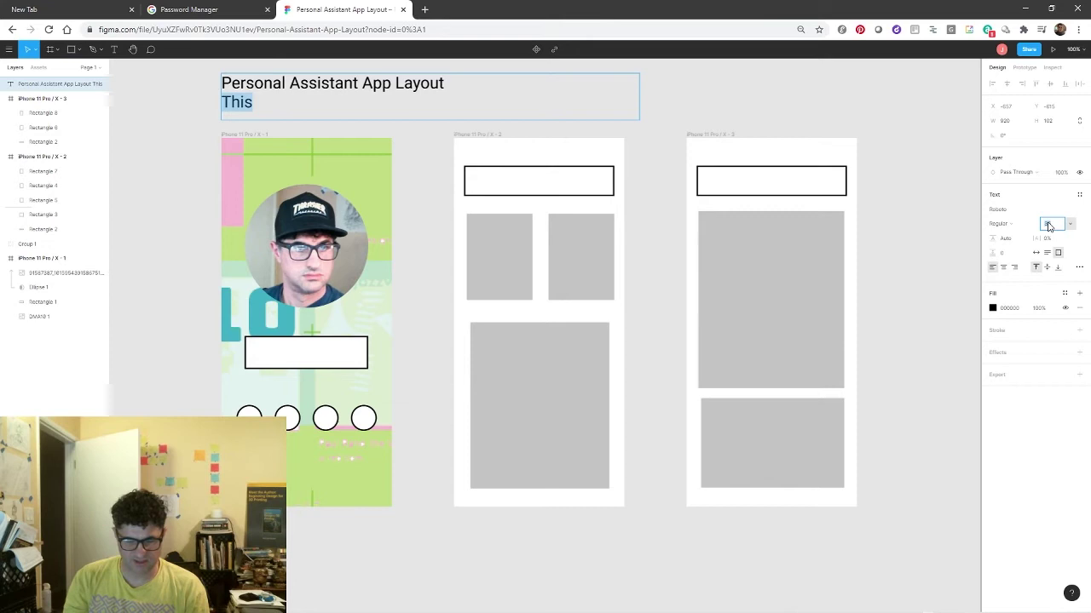
{"action": "key", "text": "Return"}
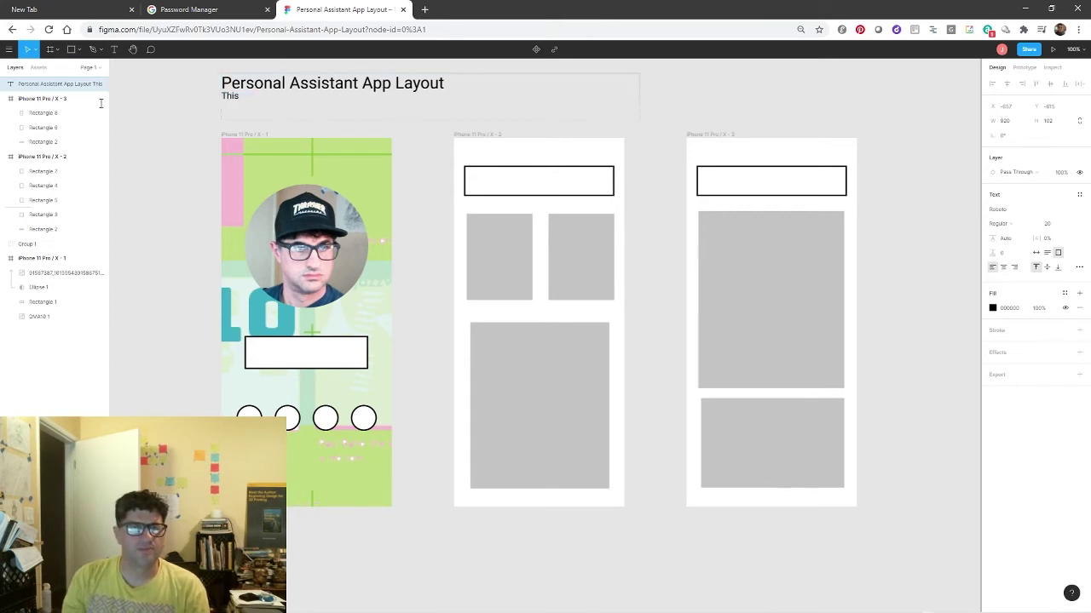
Complete the line as 'This app is to help people learn how to draw.' with lowercase 'app'
{"action": "double_click", "coordinate": [247, 98]}
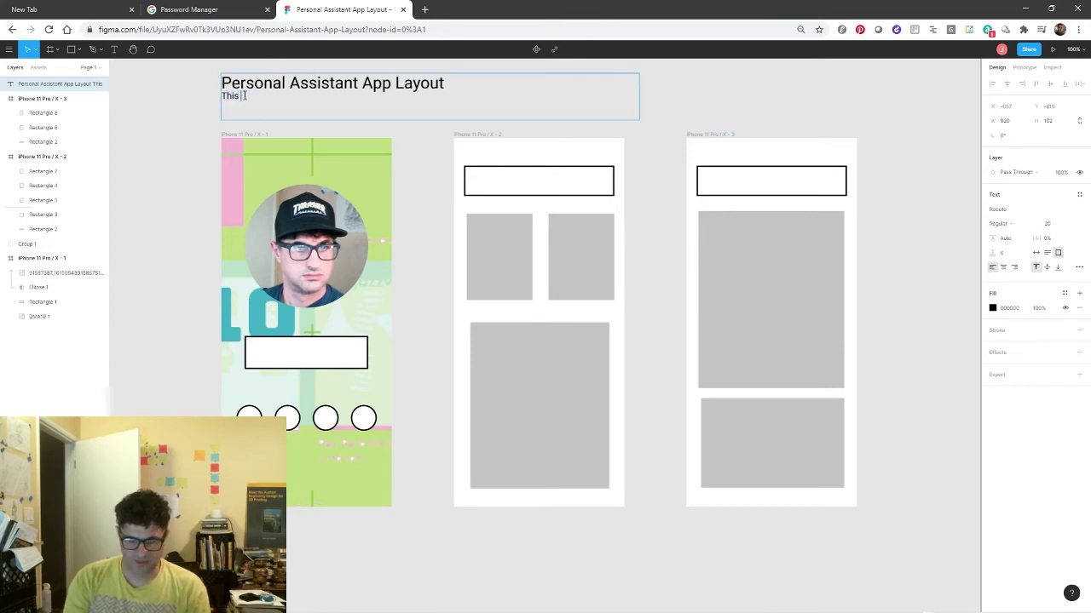
{"action": "type", "text": "App"}
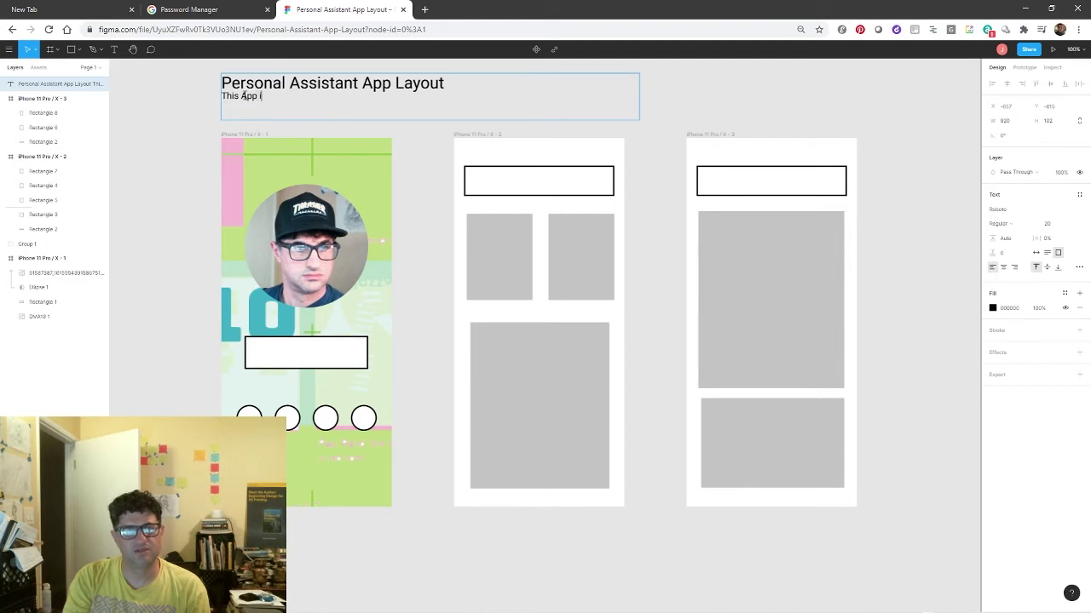
{"action": "type", "text": " is to eh"}
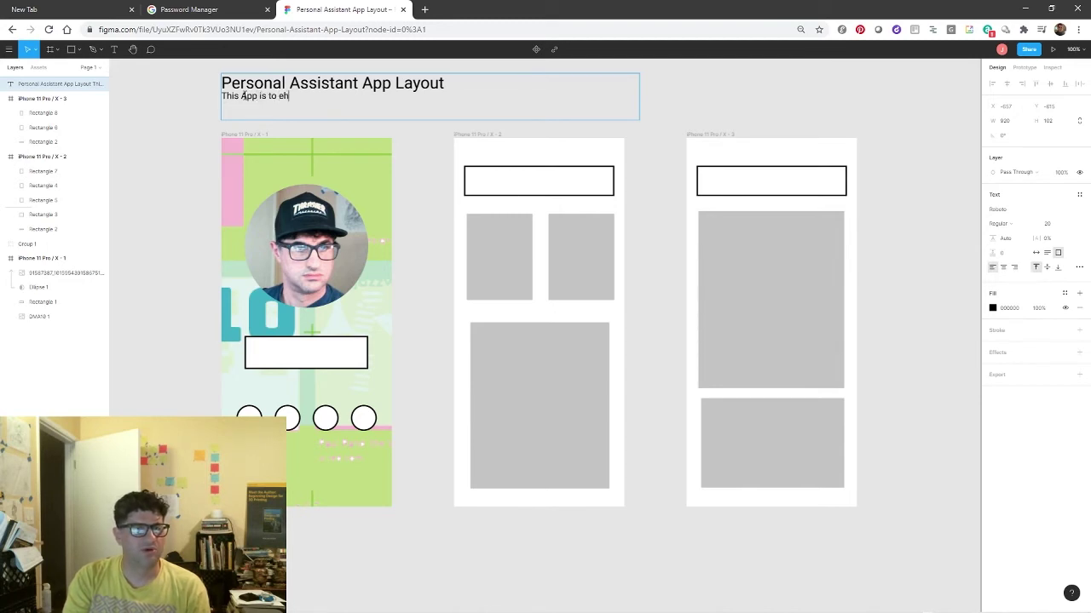
{"action": "key", "text": "BackSpace"}
{"action": "key", "text": "BackSpace"}
{"action": "type", "text": "help"}
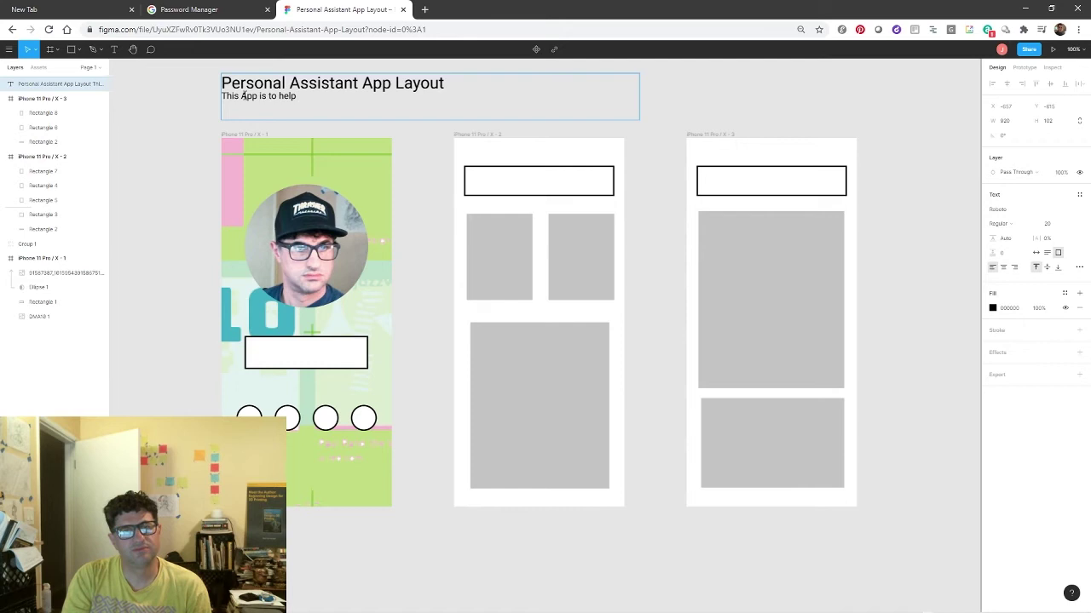
{"action": "type", "text": "people"}
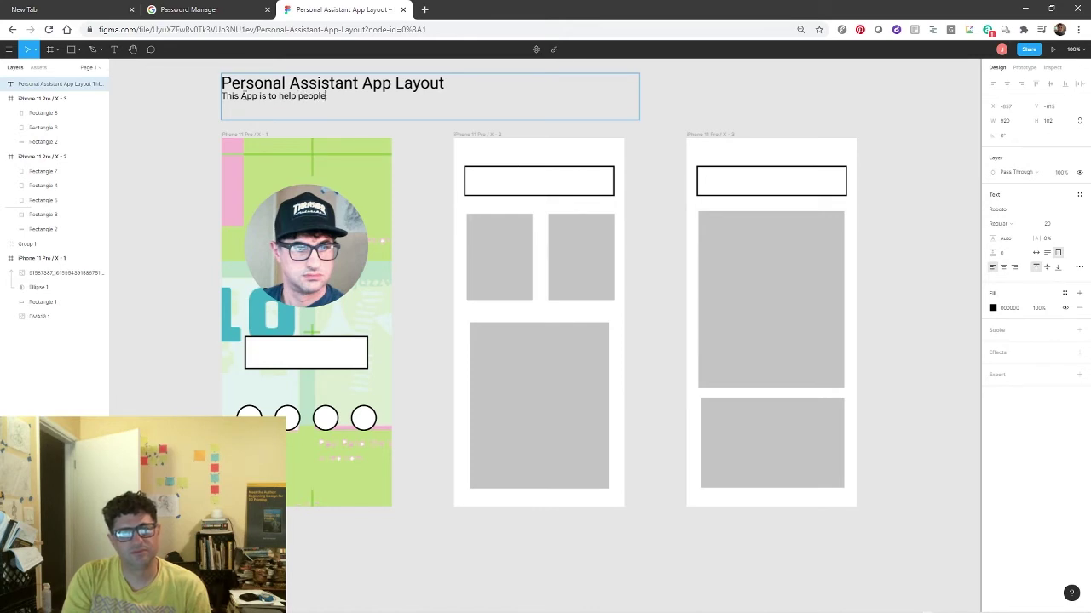
{"action": "type", "text": " learn h"}
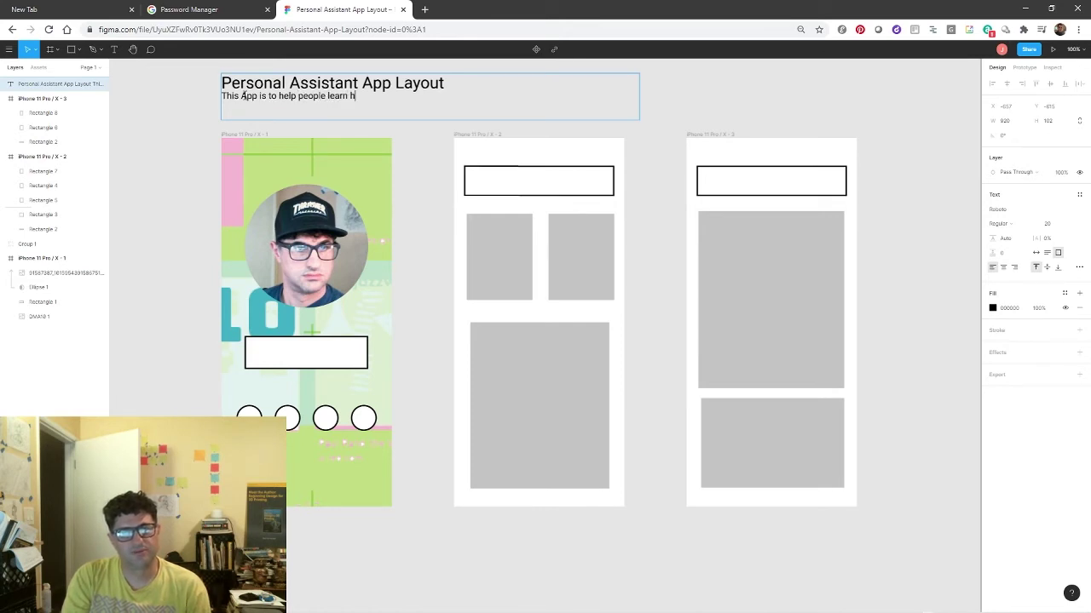
{"action": "type", "text": "ow to"}
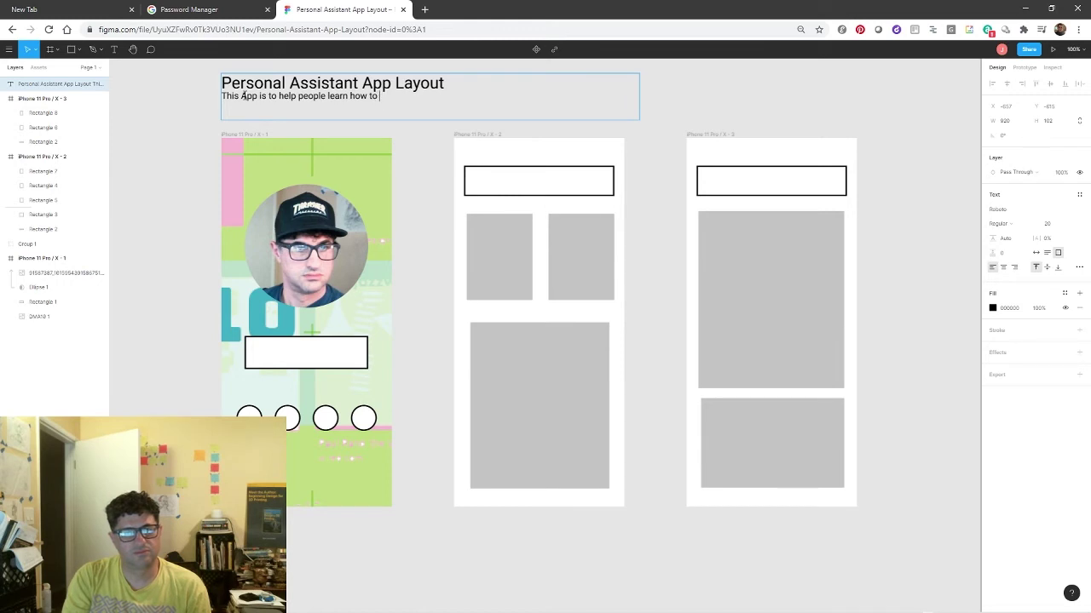
{"action": "type", "text": "ddraw."}
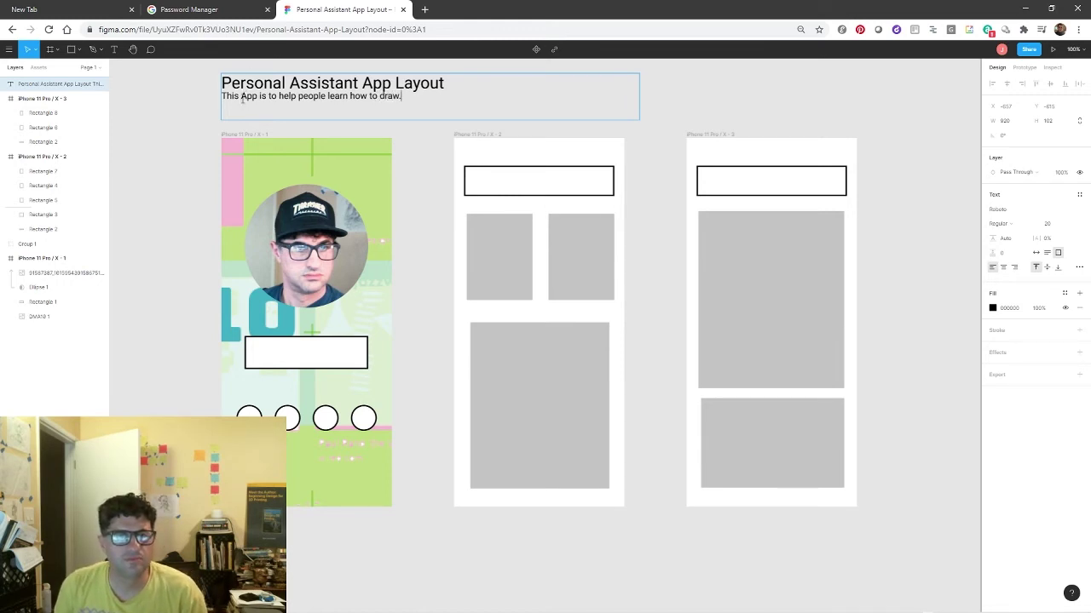
{"action": "left_click", "coordinate": [246, 97]}
{"action": "key", "text": "BackSpace"}
{"action": "type", "text": "a"}
{"action": "left_click_drag", "start_coordinate": [416, 100], "coordinate": [221, 85]}
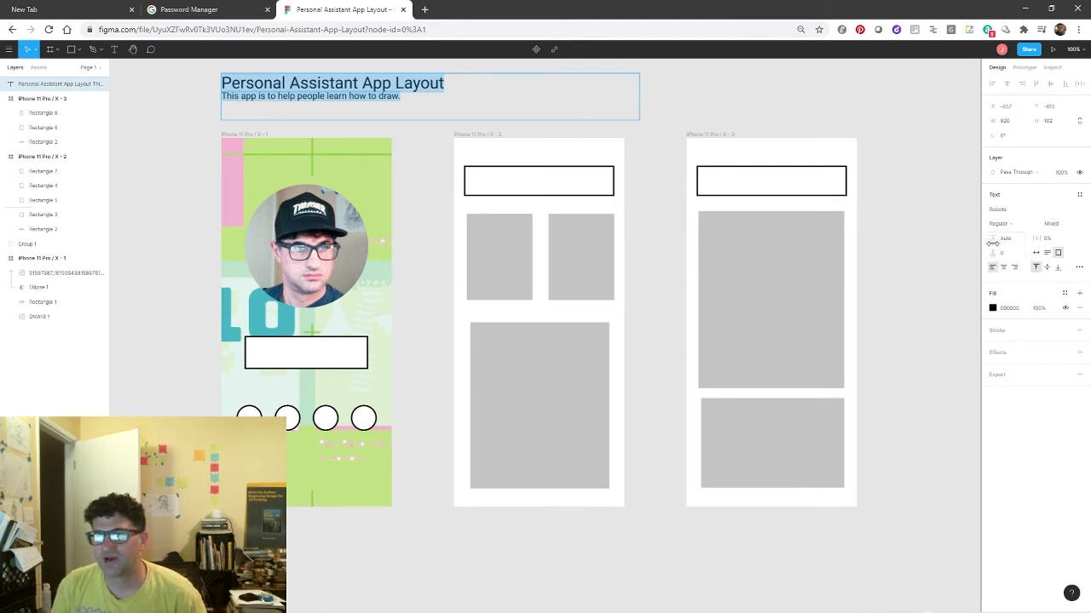
Raise the title and description line height from Auto to about 119%
{"action": "left_click_drag", "start_coordinate": [994, 240], "coordinate": [1014, 246]}
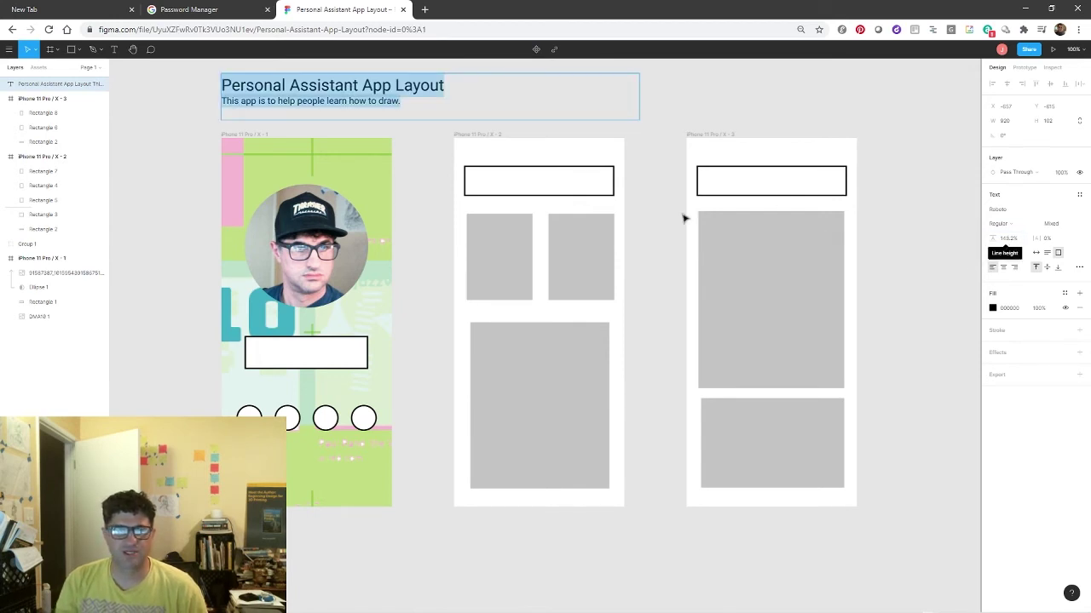
{"action": "left_click", "coordinate": [401, 101]}
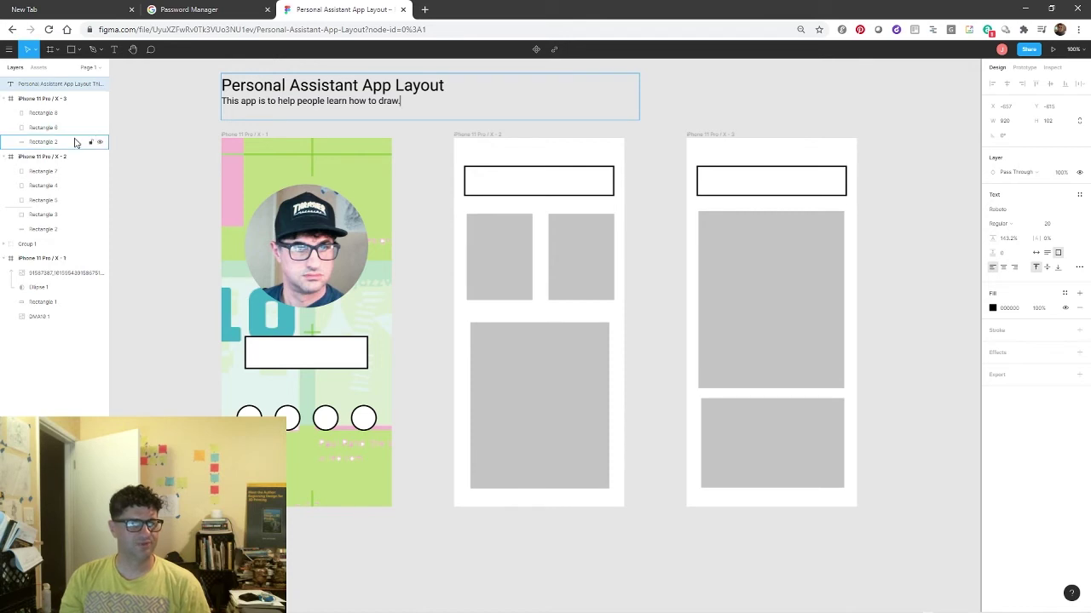
Add a 'Screen 1 - Home Screen to Sign Up' caption under frame 1 and copy it
{"action": "left_click", "coordinate": [115, 50]}
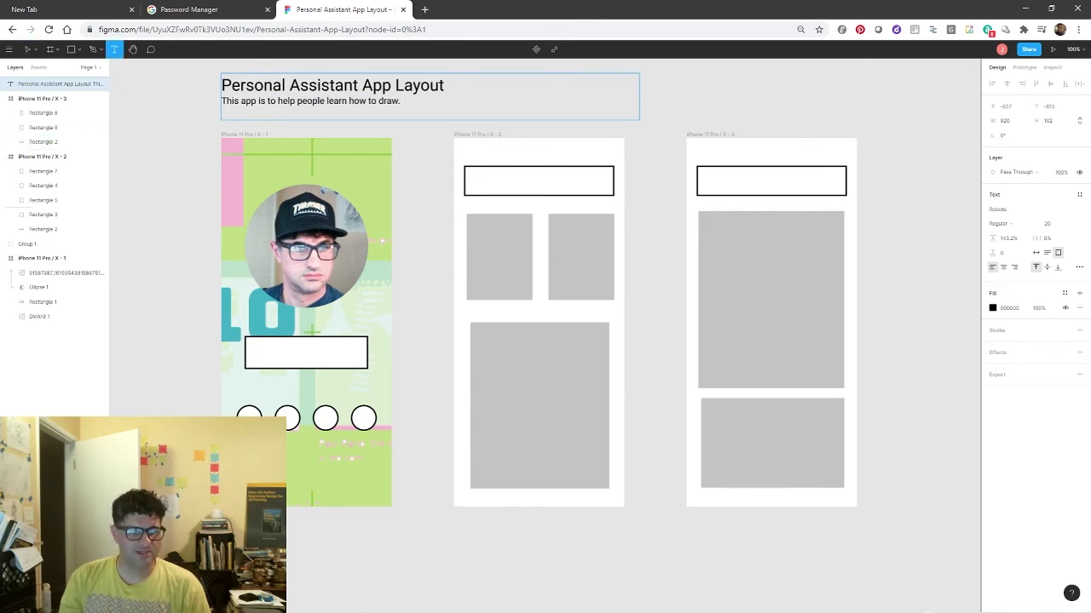
{"action": "left_click_drag", "start_coordinate": [222, 518], "coordinate": [384, 573]}
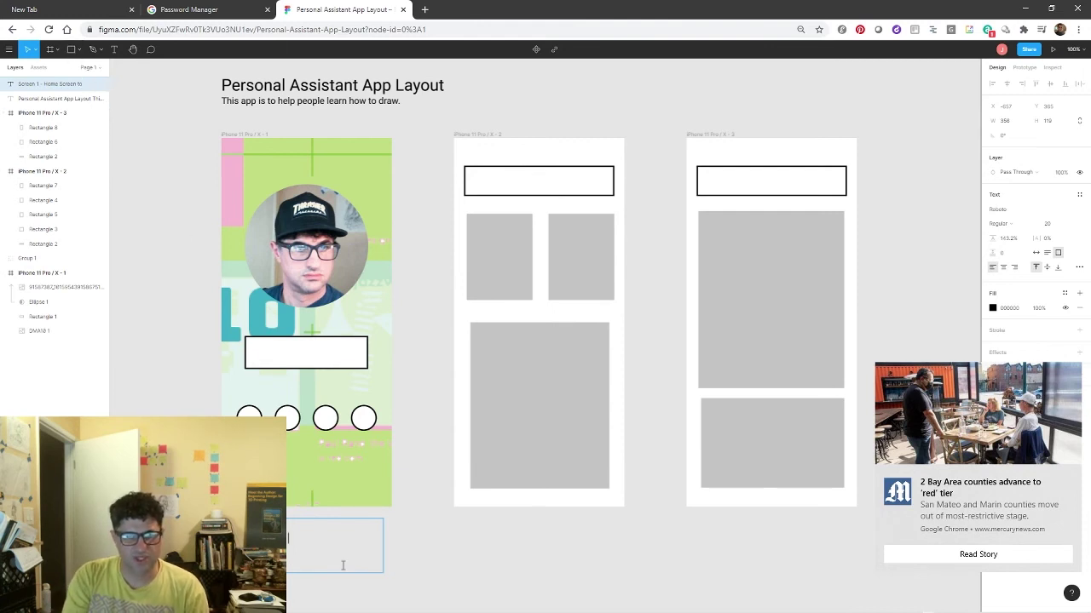
{"action": "type", "text": "ign Up"}
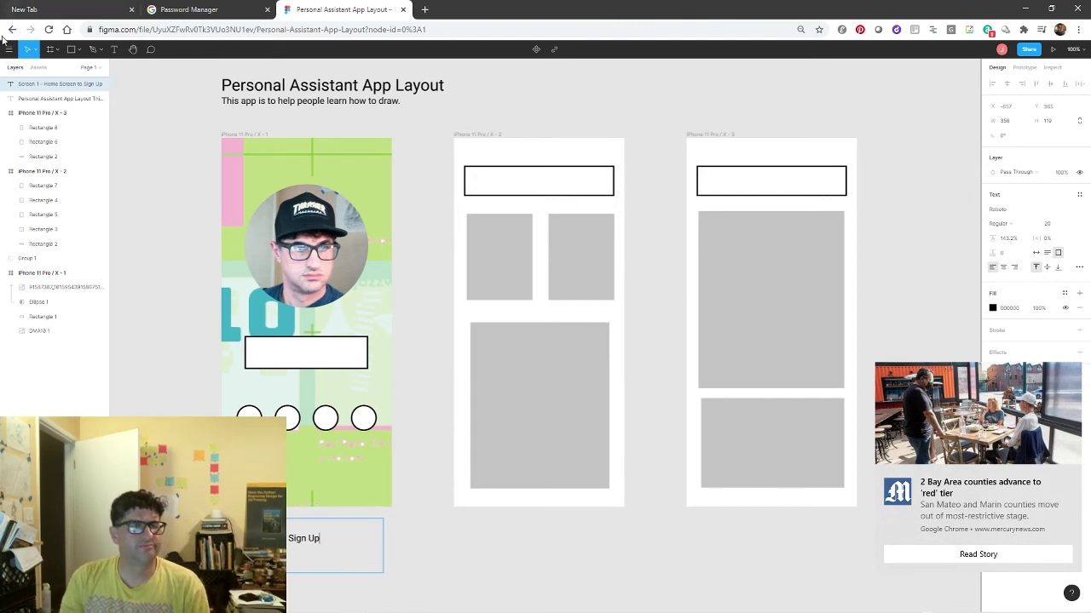
{"action": "key", "text": "Escape"}
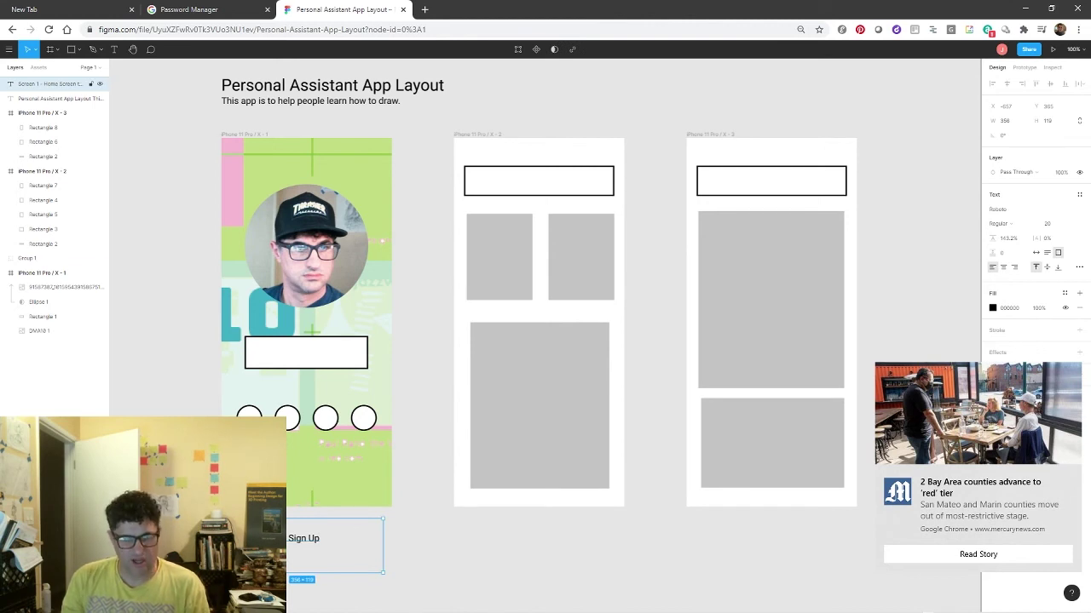
{"action": "left_click_drag", "start_coordinate": [235, 528], "coordinate": [721, 516]}
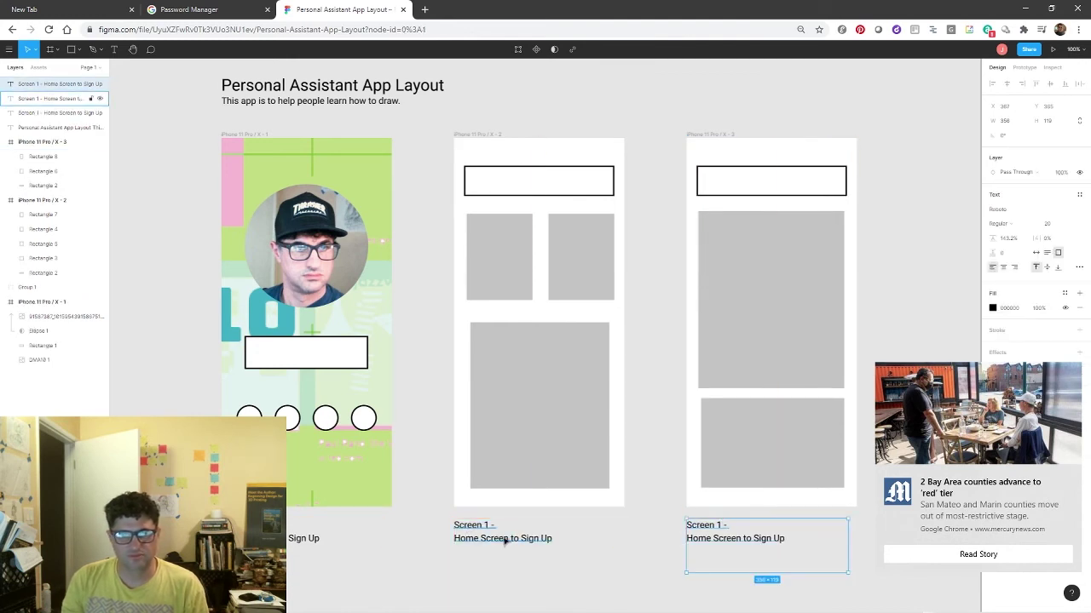
Change the middle caption's number so it reads 'Screen 2 -'
{"action": "left_click", "coordinate": [481, 527]}
{"action": "double_click", "coordinate": [481, 528]}
{"action": "double_click", "coordinate": [488, 526]}
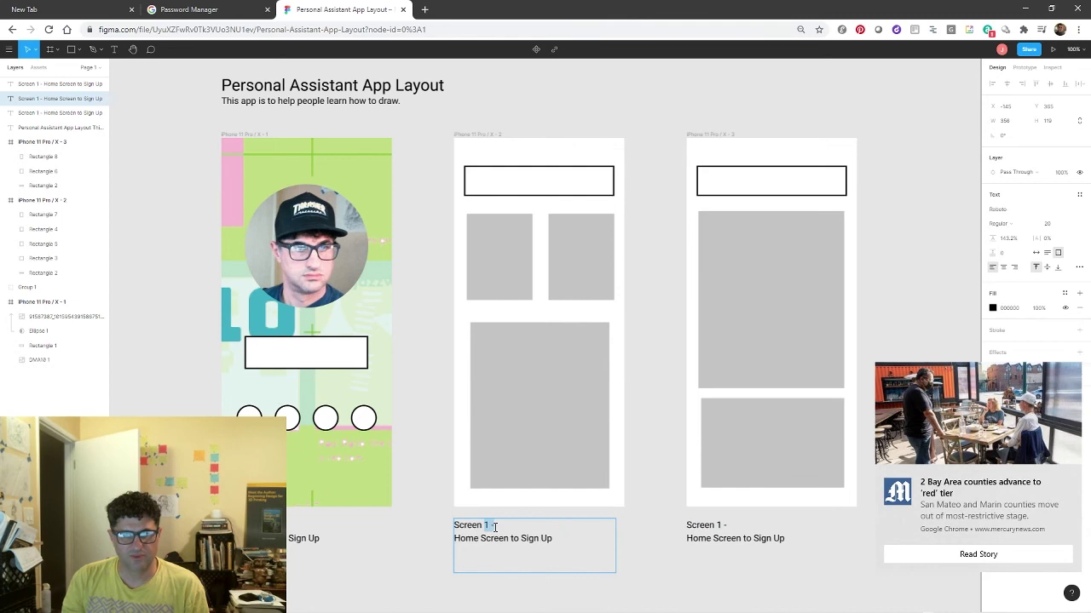
{"action": "left_click_drag", "start_coordinate": [488, 526], "coordinate": [491, 523]}
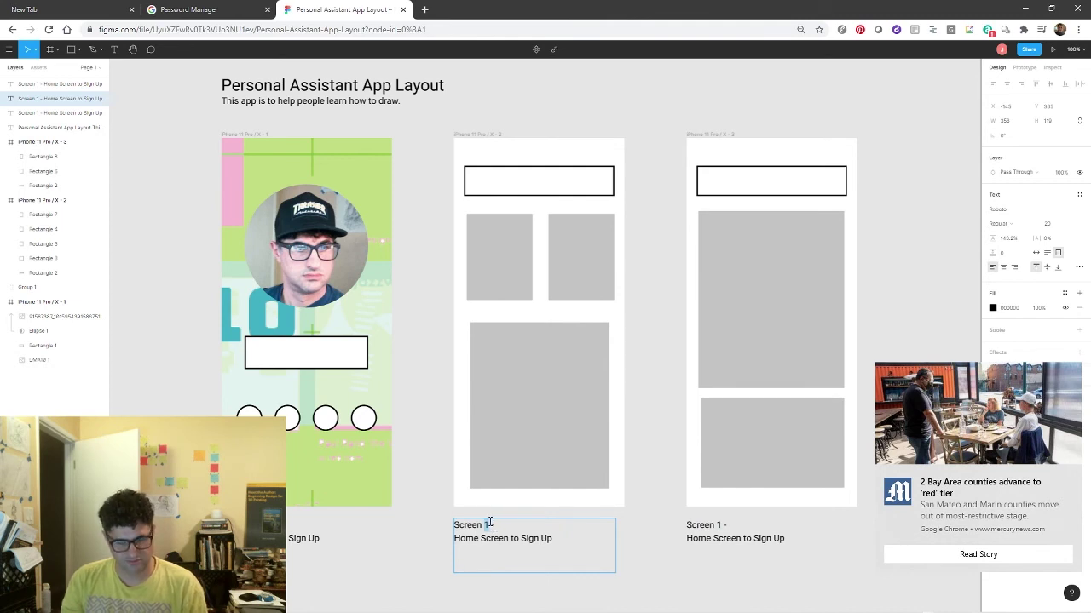
{"action": "type", "text": "2"}
Replace the middle caption's second line with 'Shows different tutorials.'
{"action": "left_click_drag", "start_coordinate": [567, 537], "coordinate": [440, 545]}
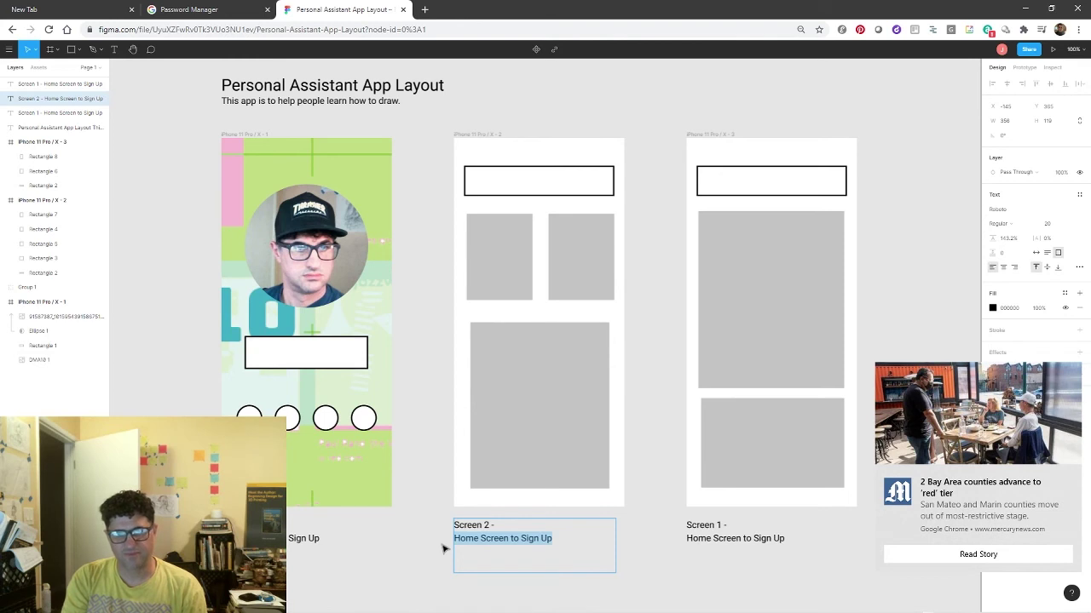
{"action": "type", "text": "Sh"}
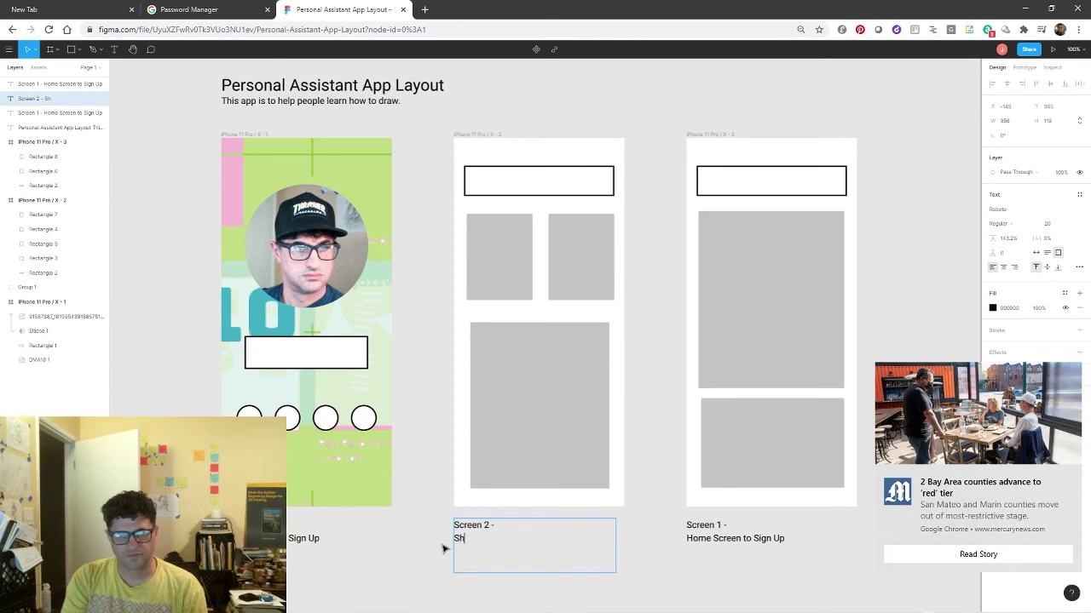
{"action": "type", "text": "ows the"}
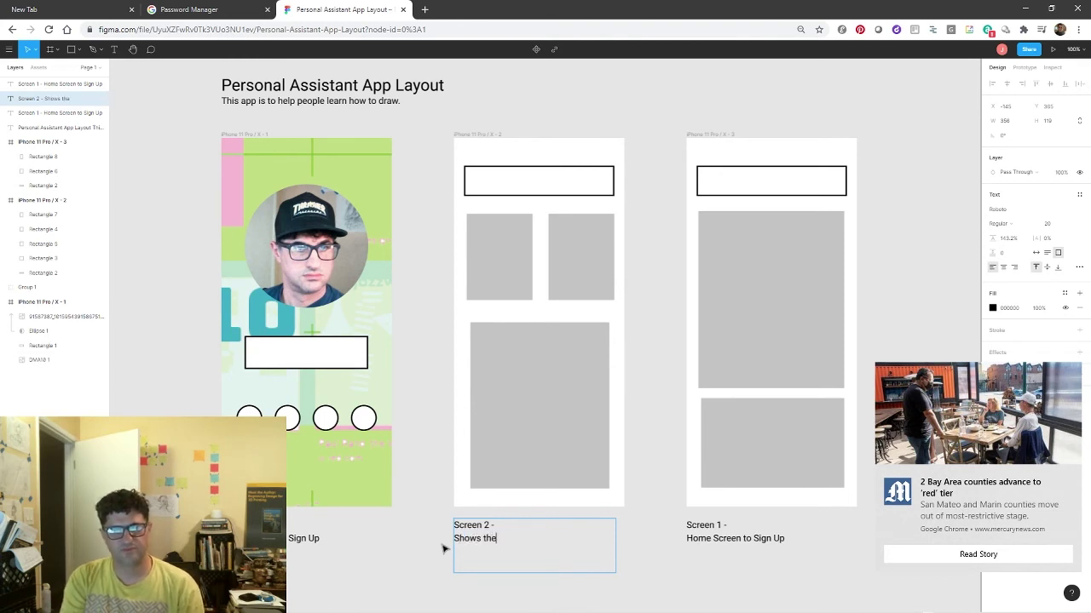
{"action": "key", "text": "BackSpace"}
{"action": "key", "text": "BackSpace"}
{"action": "key", "text": "BackSpace"}
{"action": "type", "text": "di"}
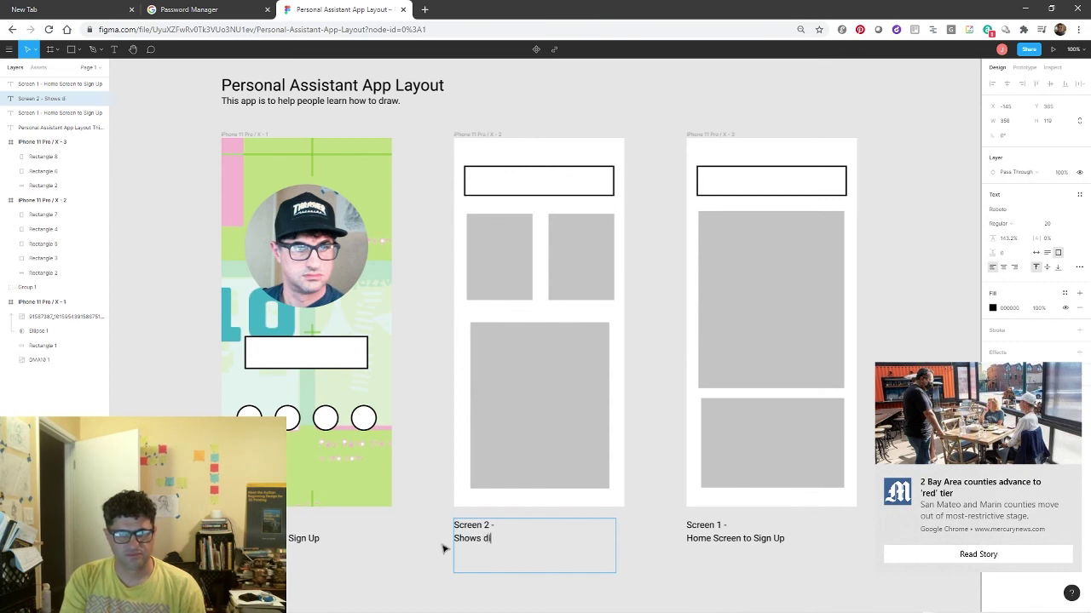
{"action": "type", "text": "fferent tu"}
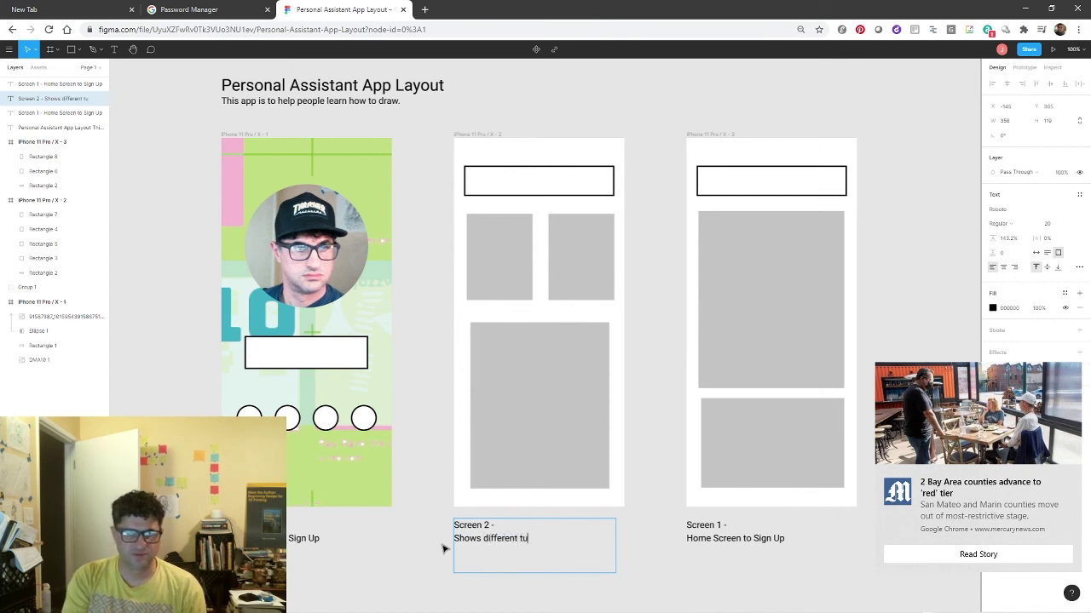
{"action": "type", "text": "rorials."}
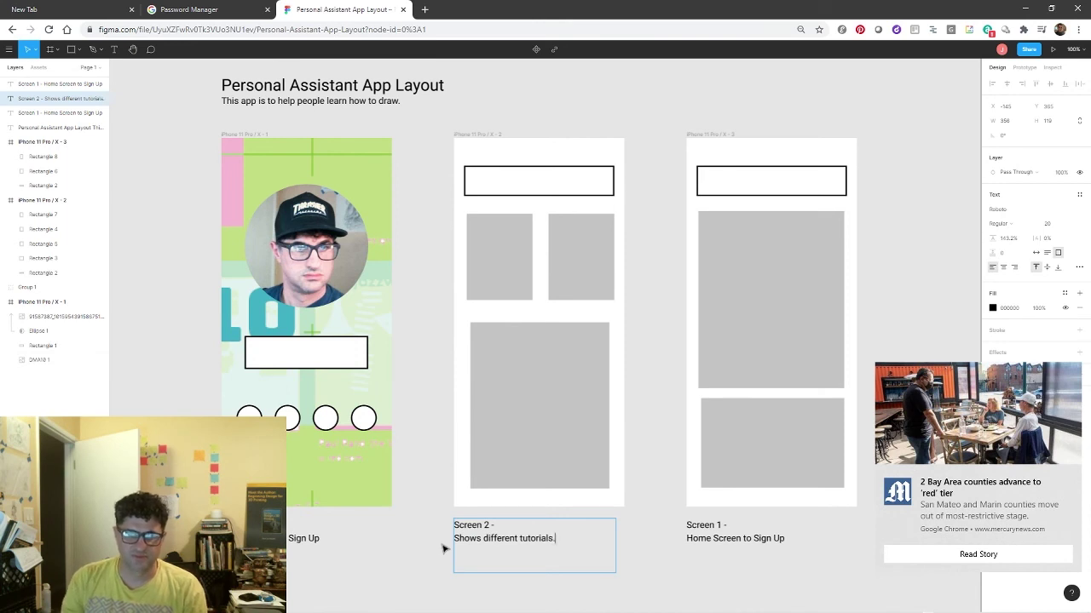
Renumber the right caption to 'Screen 3' with the second line 'Helpful Drawing Hints'
{"action": "left_click", "coordinate": [717, 525]}
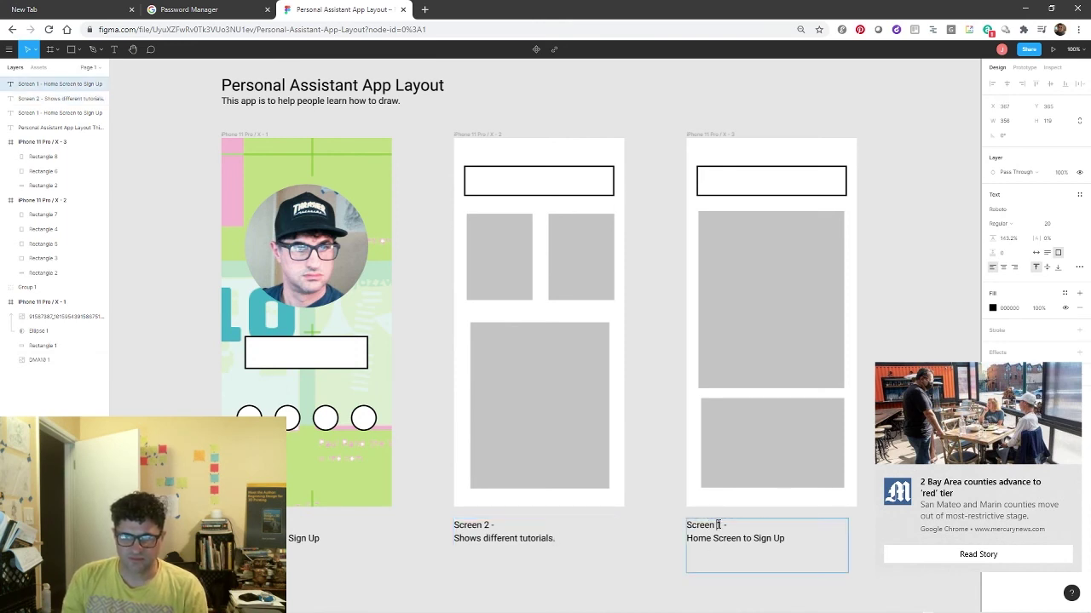
{"action": "double_click", "coordinate": [717, 525]}
{"action": "type", "text": "3"}
{"action": "left_click", "coordinate": [790, 543]}
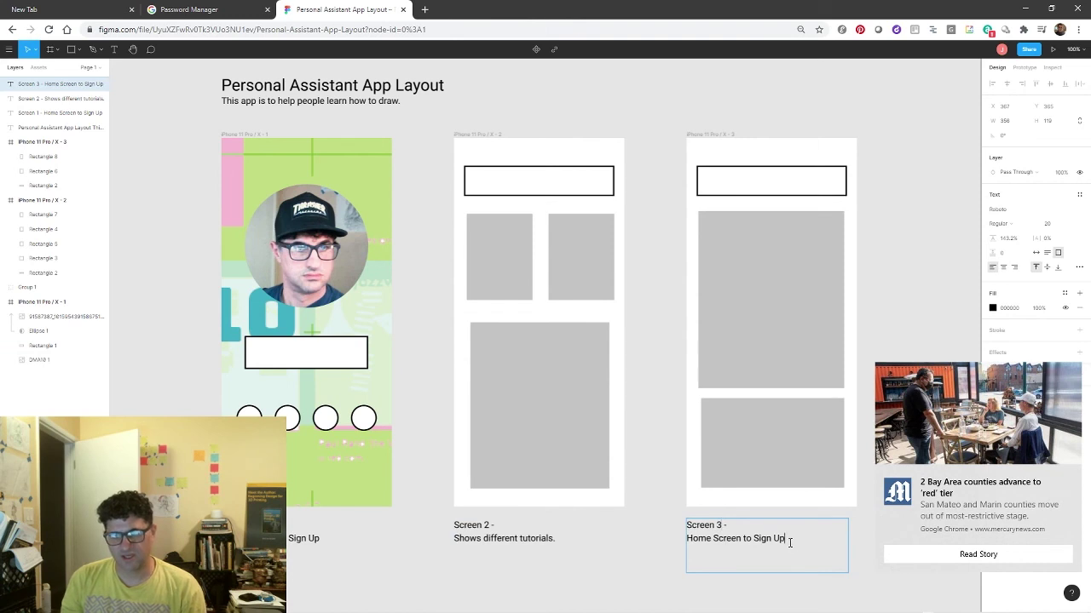
{"action": "left_click_drag", "start_coordinate": [789, 543], "coordinate": [672, 532]}
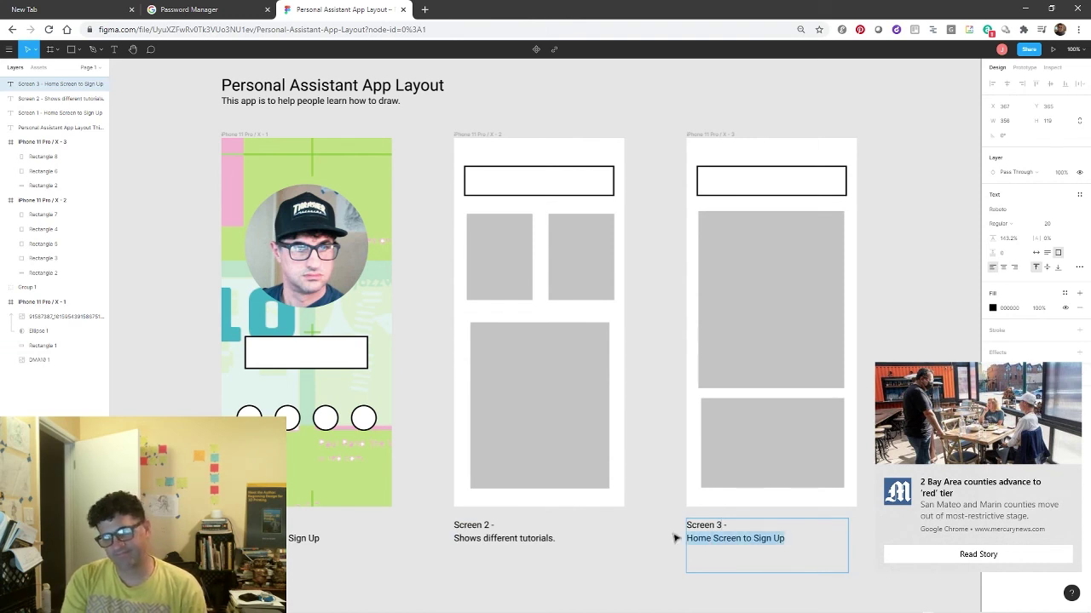
{"action": "type", "text": "H"}
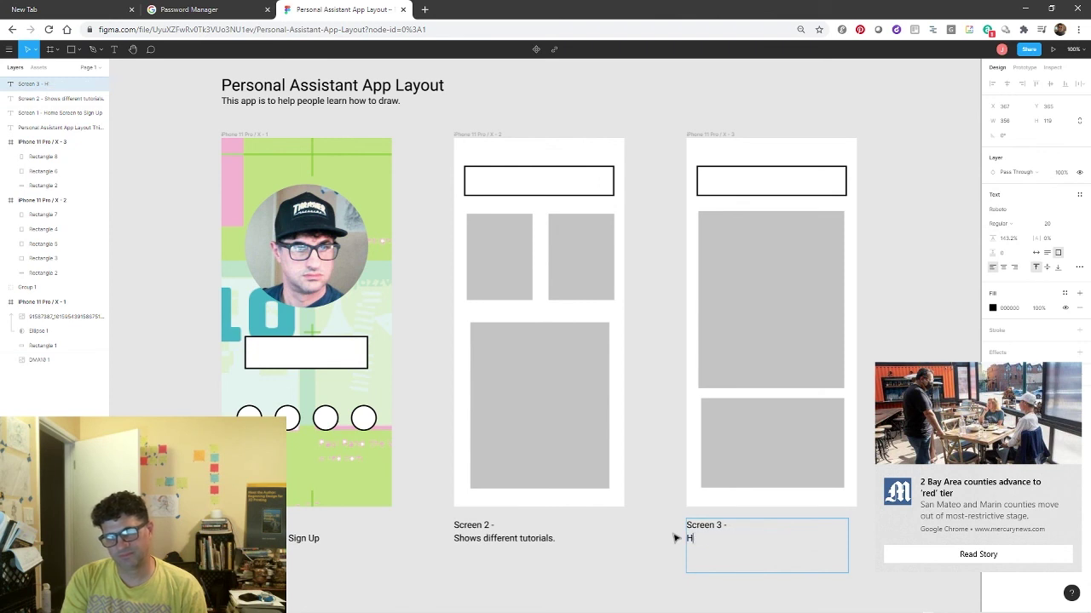
{"action": "type", "text": "elpful"}
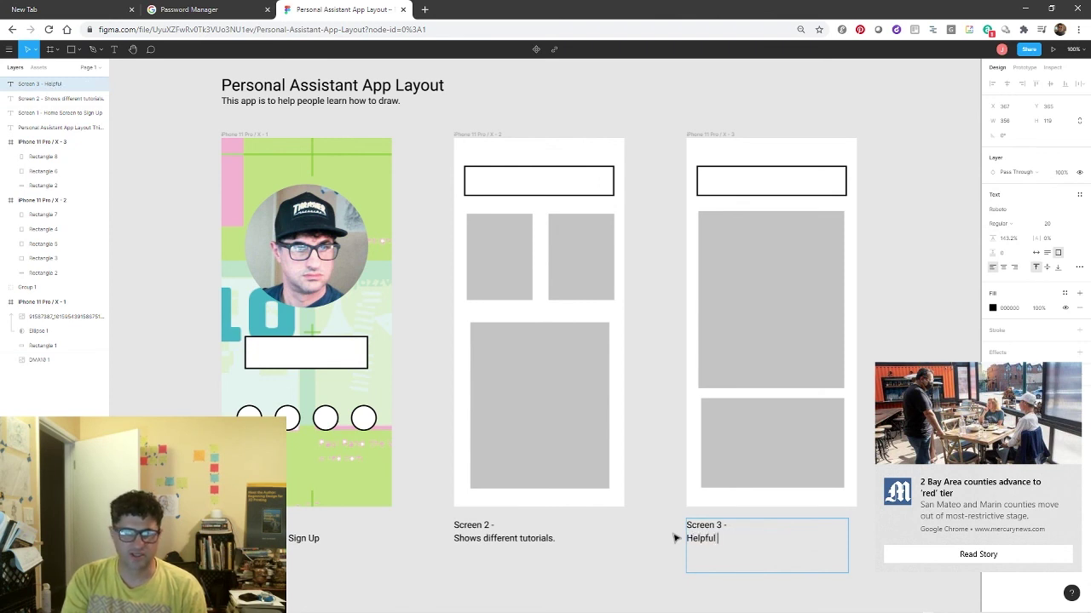
{"action": "type", "text": " Drawing "}
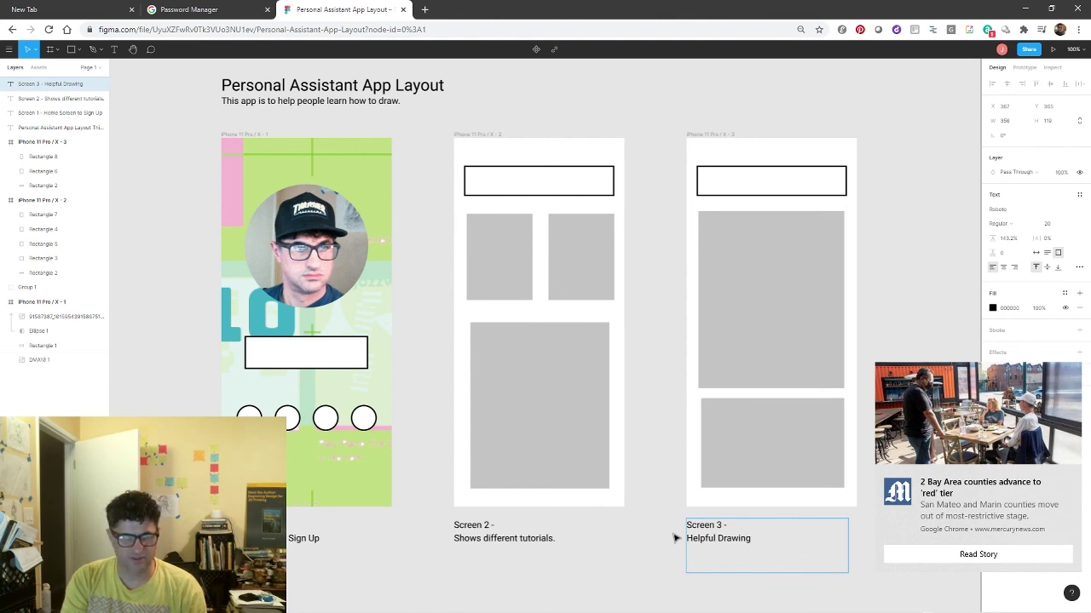
{"action": "type", "text": "Hints"}
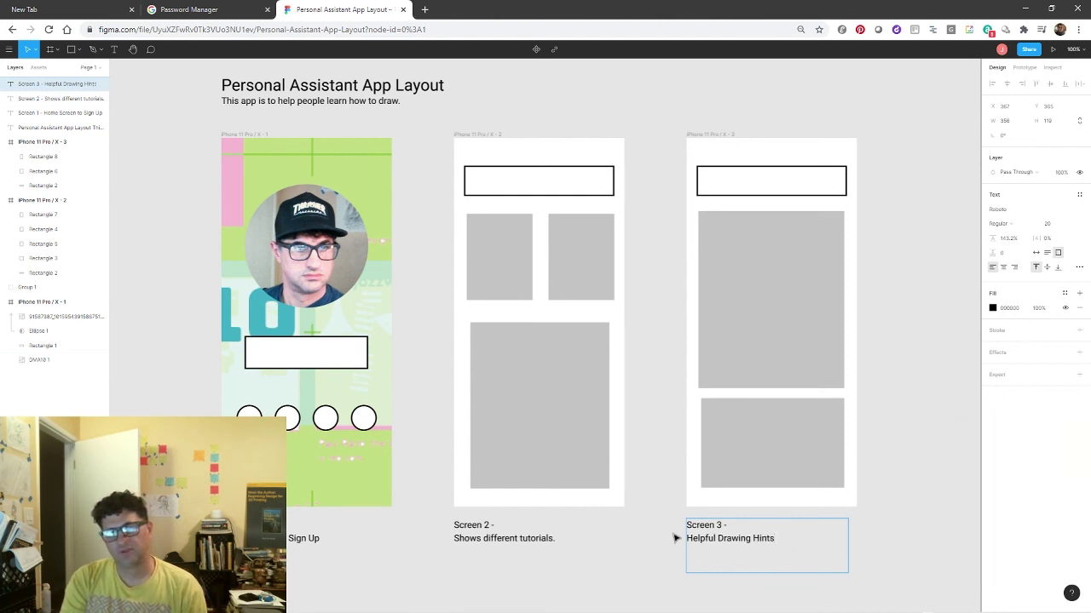